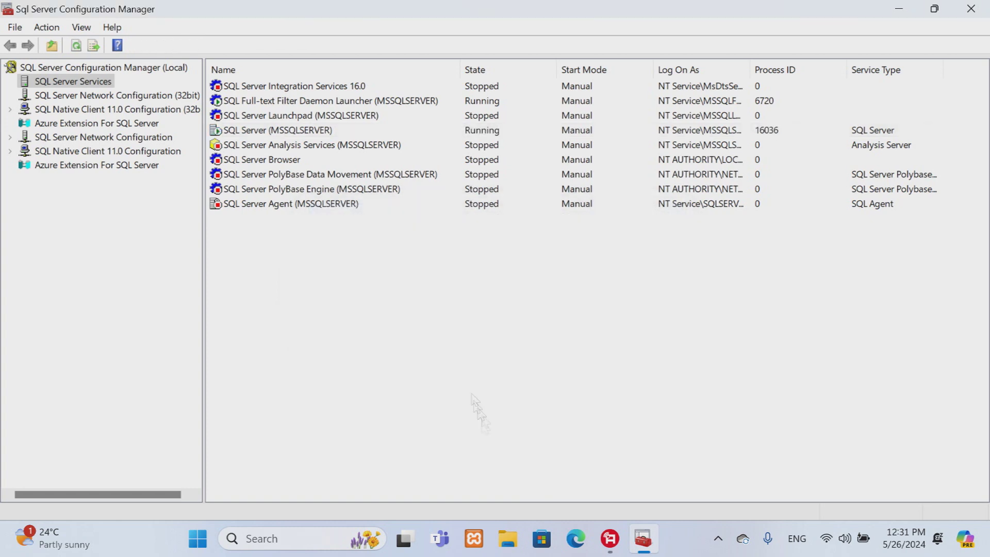
Step: Launch SQL Server Management Studio and connect to the local Database Engine with Windows Authentication
click(279, 132)
click(899, 8)
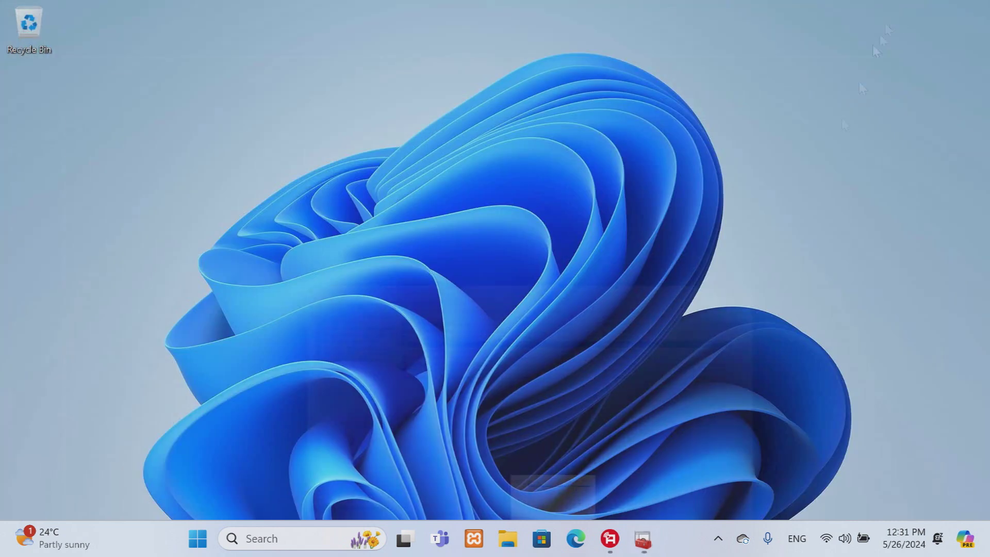
click(197, 538)
scroll(733, 258, down, 1)
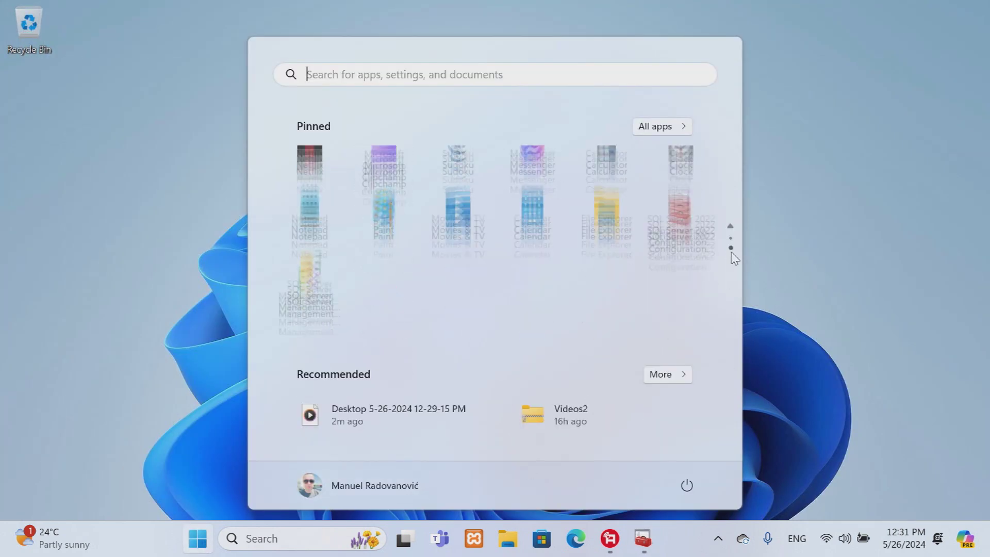
click(310, 233)
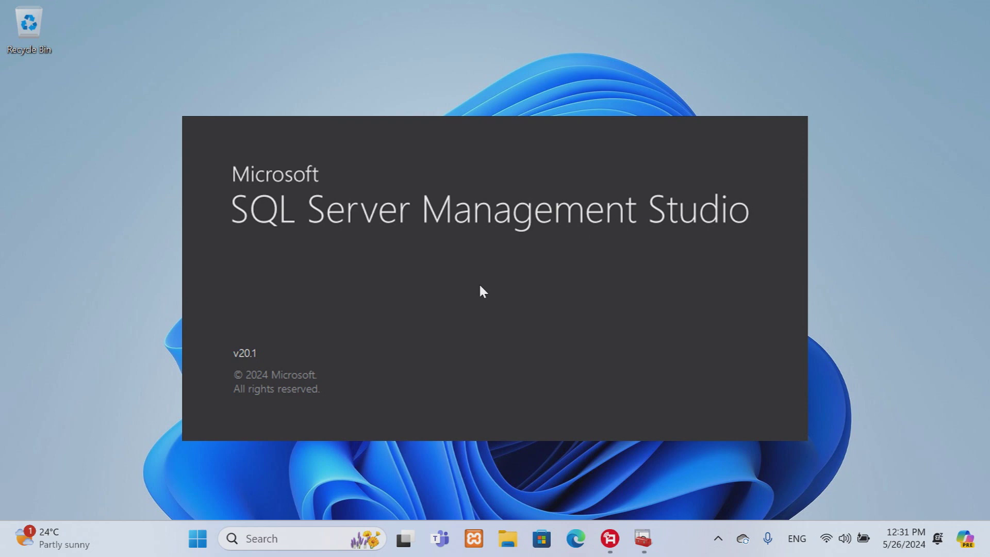
key(Return)
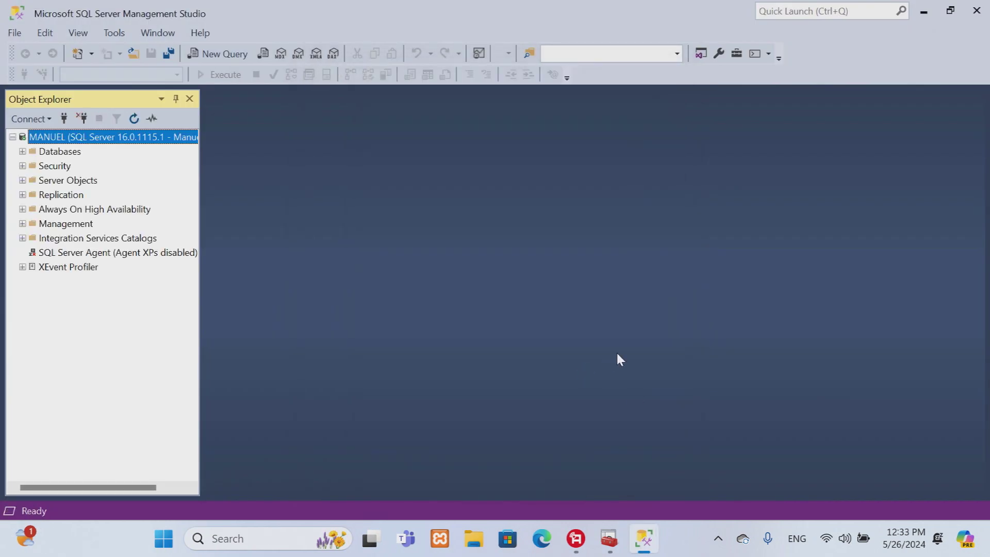
Step: Create a new database named Bookstore and expand its folders in Object Explorer
click(23, 151)
right_click(60, 154)
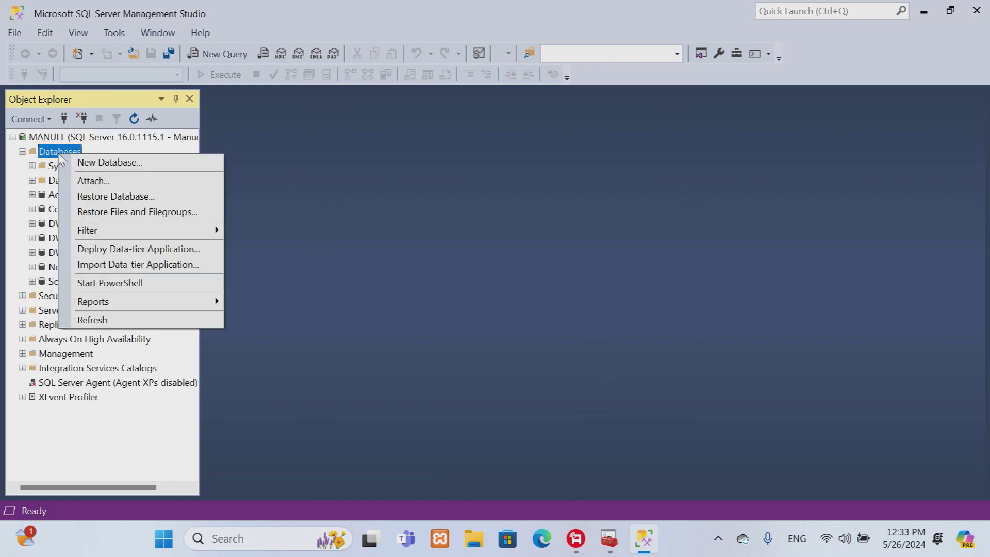
click(123, 162)
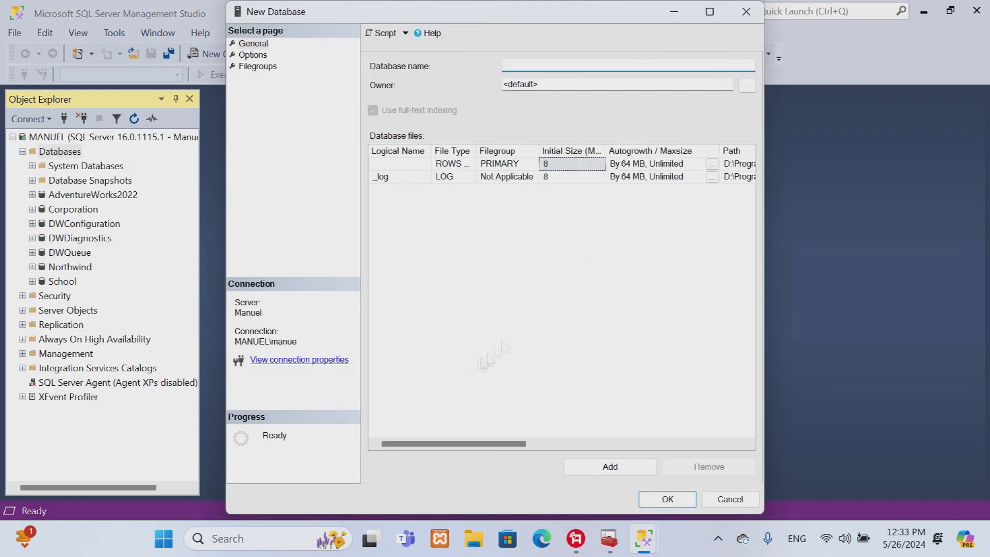
text(Bookstore)
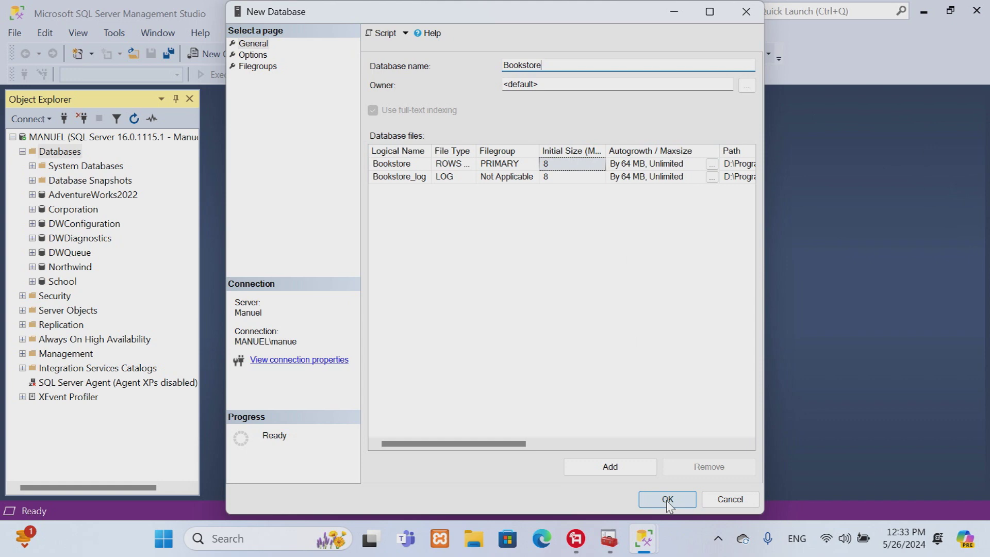
click(668, 500)
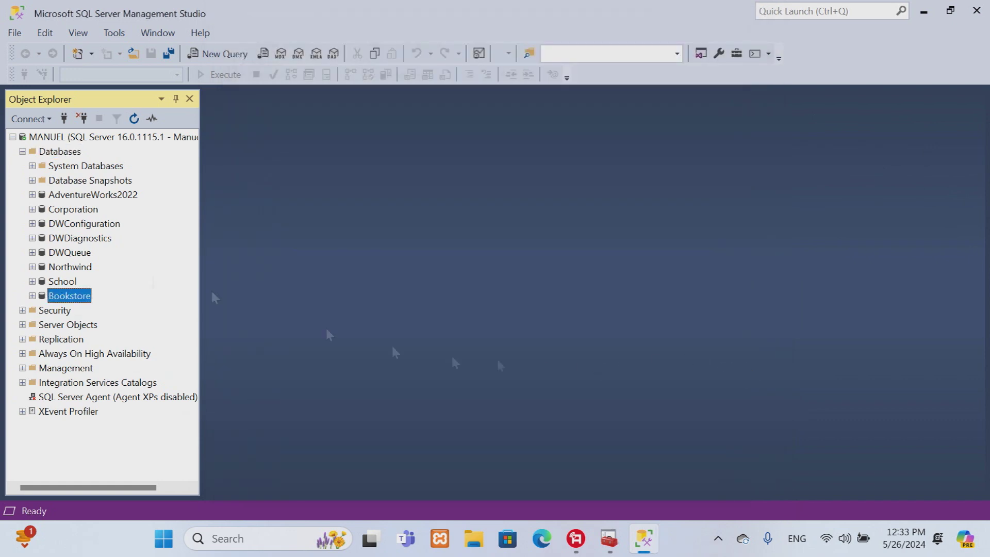
click(32, 296)
Step: In a new table, add ID_Author int, not null, as primary key with Is Identity Yes
right_click(63, 327)
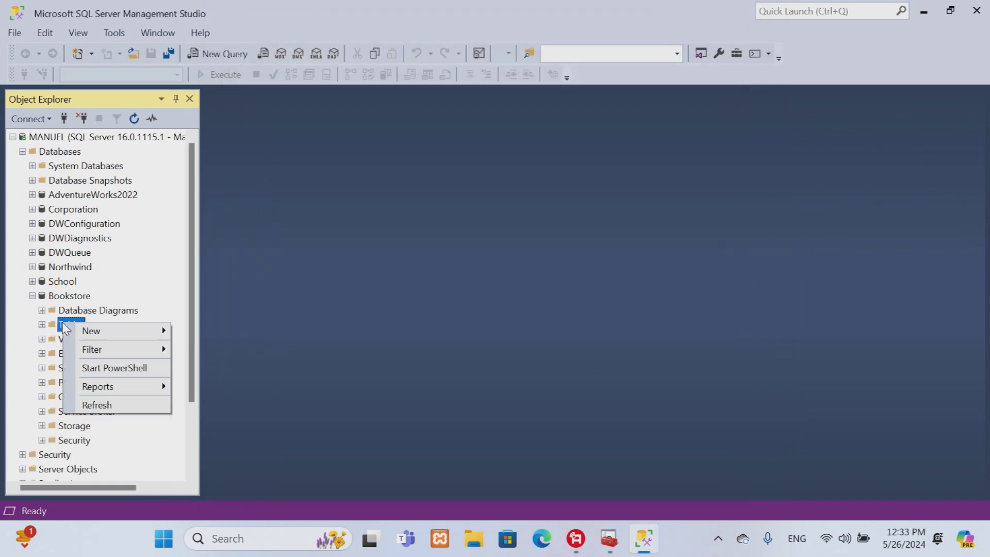
mouse_move(93, 331)
click(209, 331)
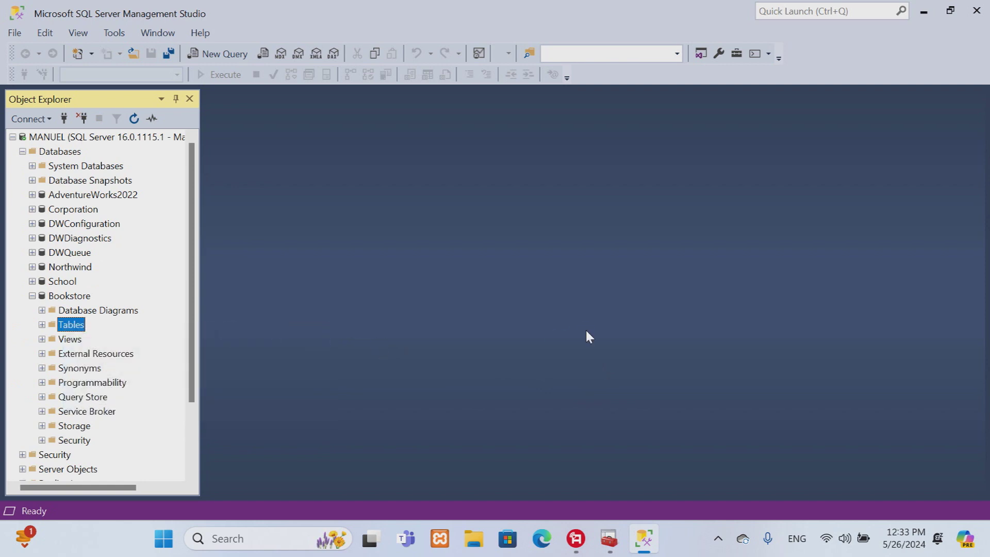
text(ID_Autho)
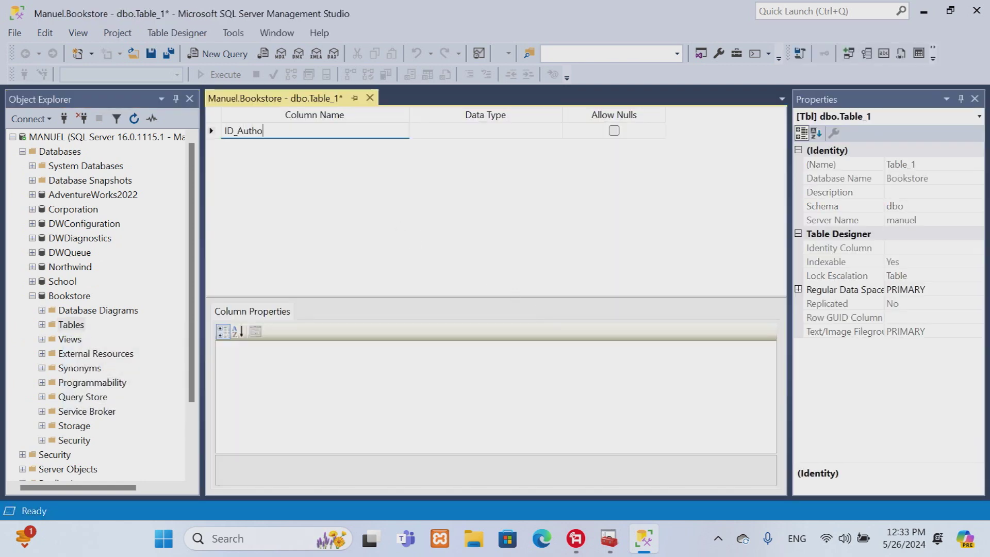
text(r)
key(Tab)
text(int)
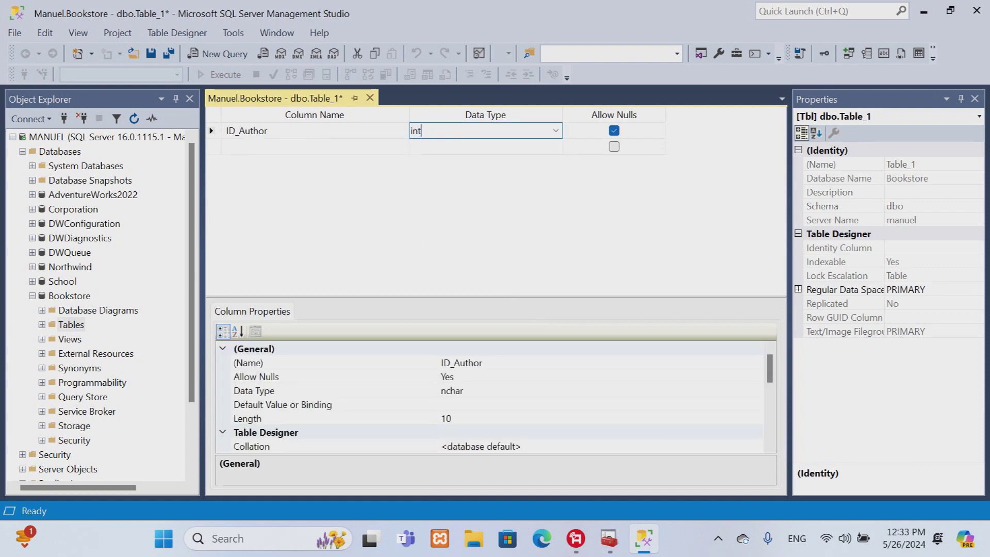
key(Tab)
click(614, 130)
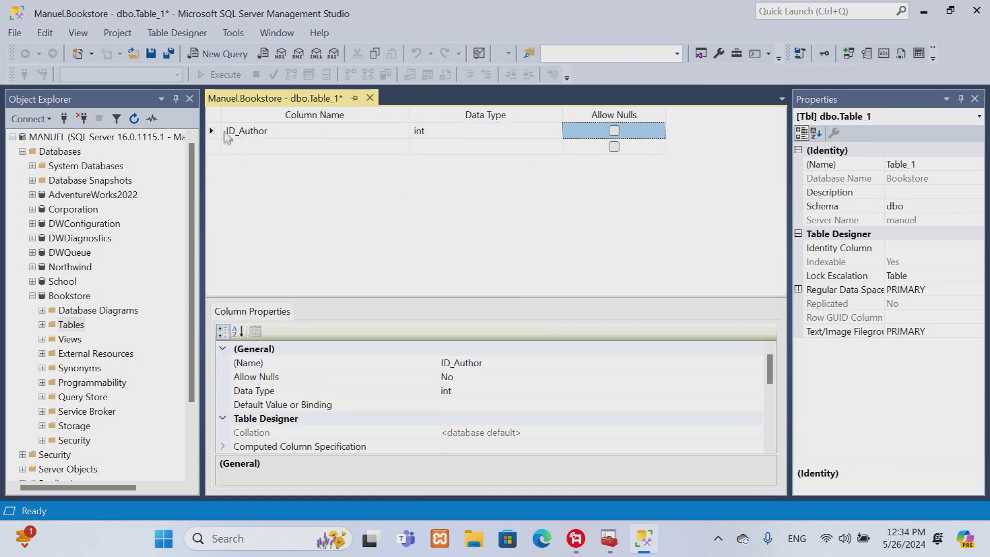
right_click(223, 133)
click(253, 139)
scroll(464, 402, down, 3)
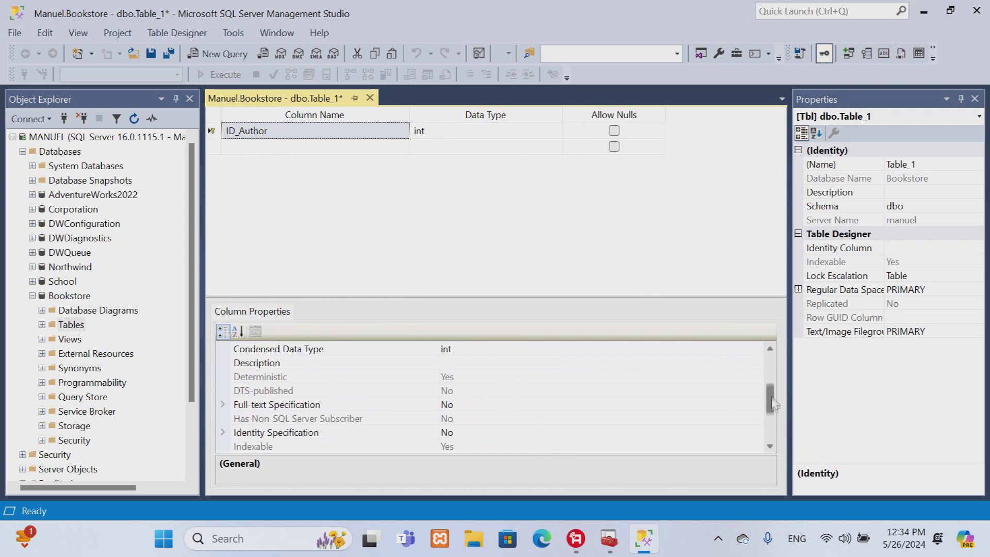
click(278, 418)
click(278, 433)
double_click(247, 434)
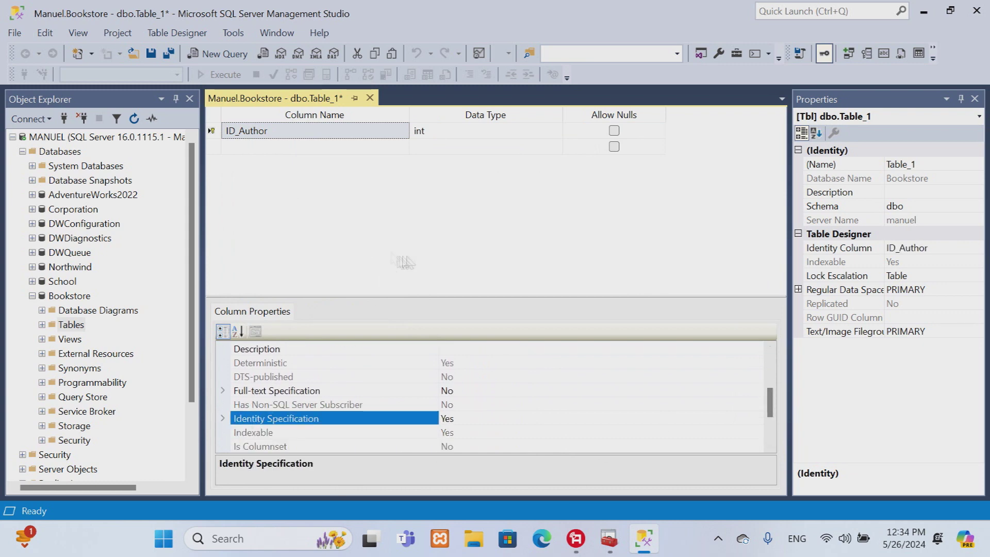
Step: Add columns [First Name] nvarchar(20) and [Last Name] nvarchar(25)
click(248, 148)
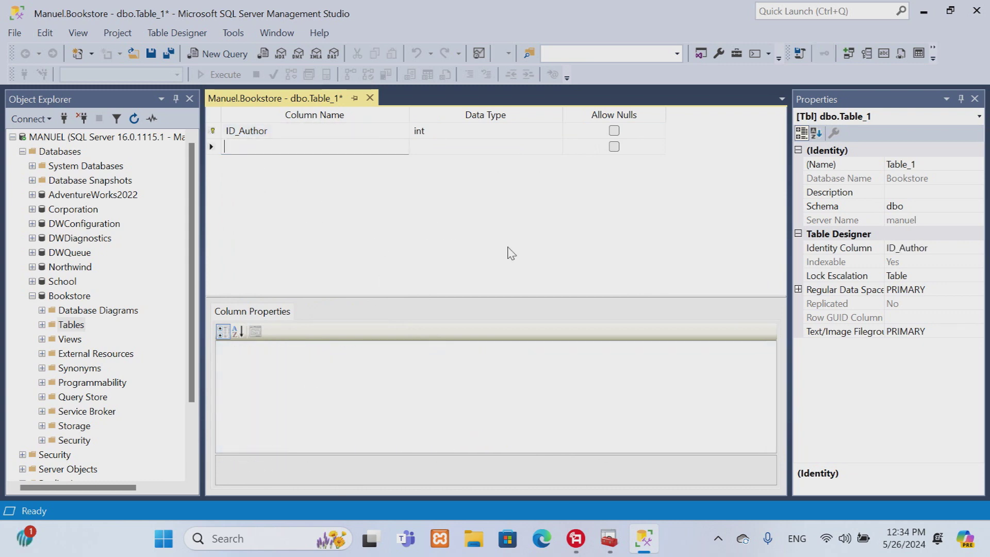
text([First)
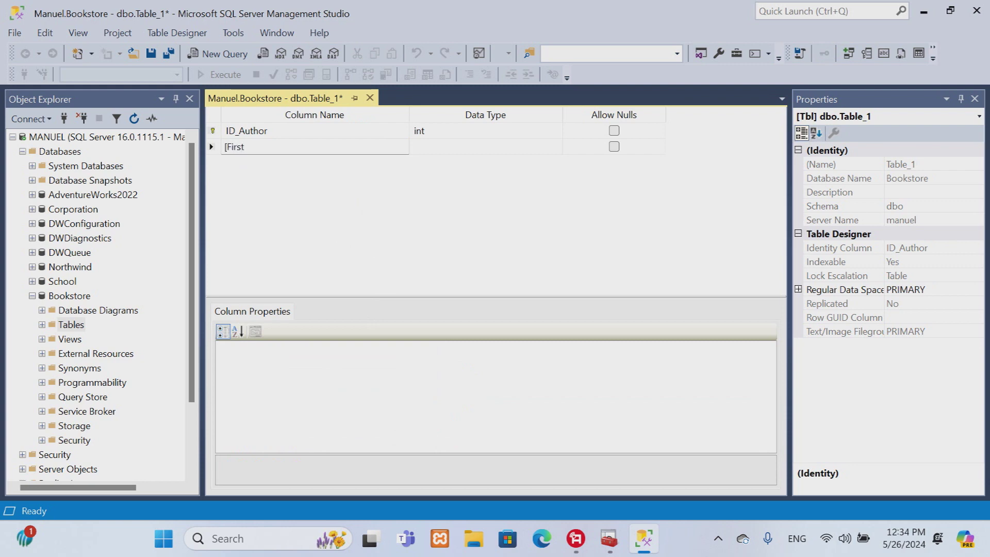
text( Name])
key(Tab)
text(nv)
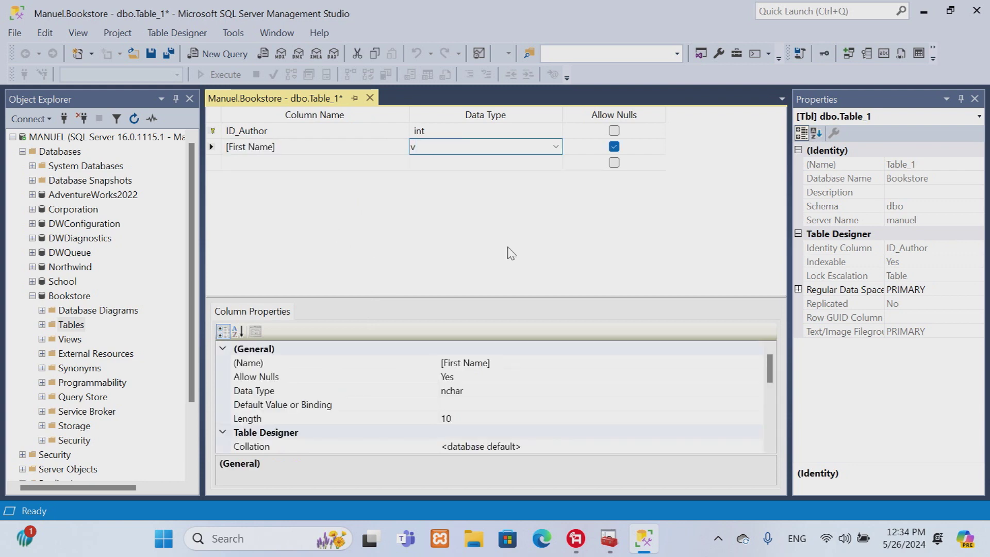
text(ar)
key(End)
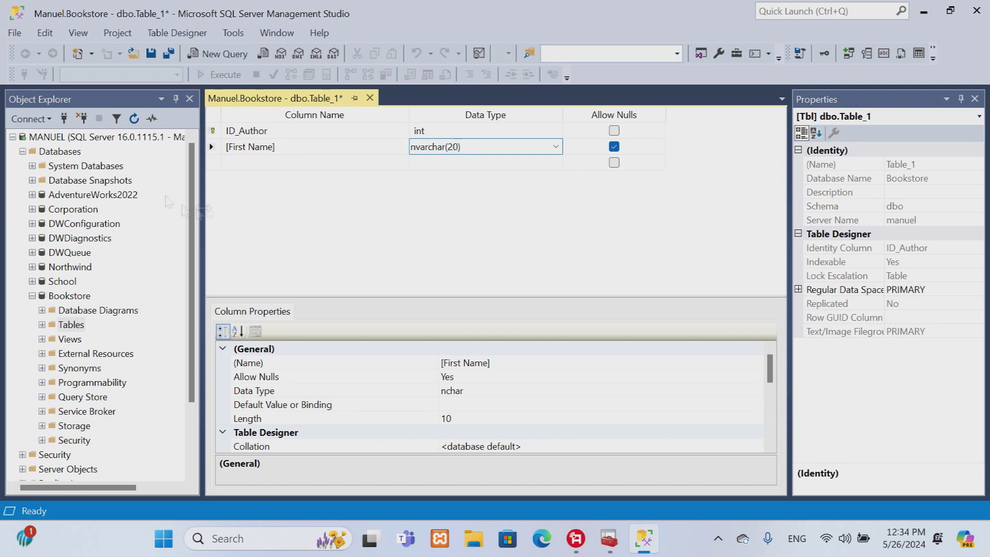
key(Tab)
key(Tab)
text([)
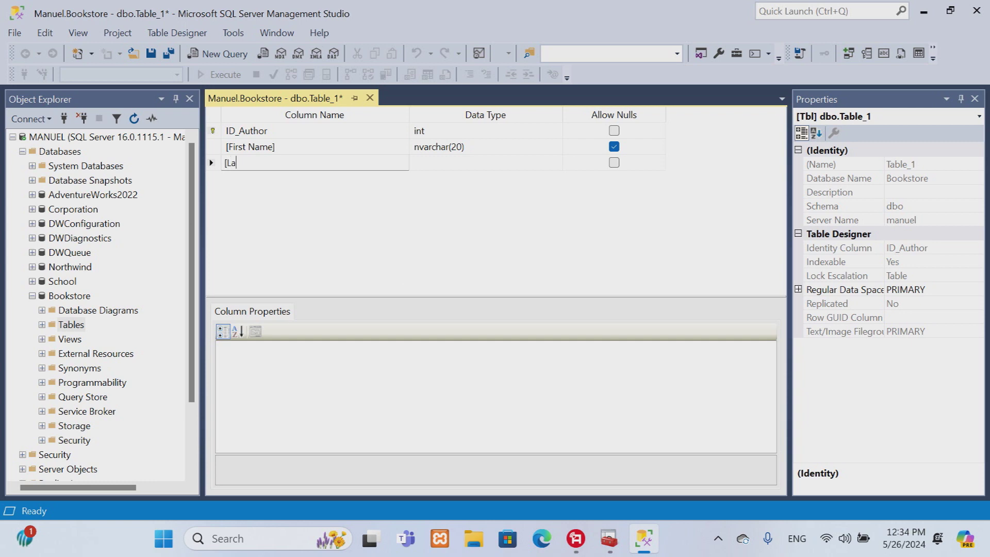
text(Last Name])
key(Tab)
text(nvar)
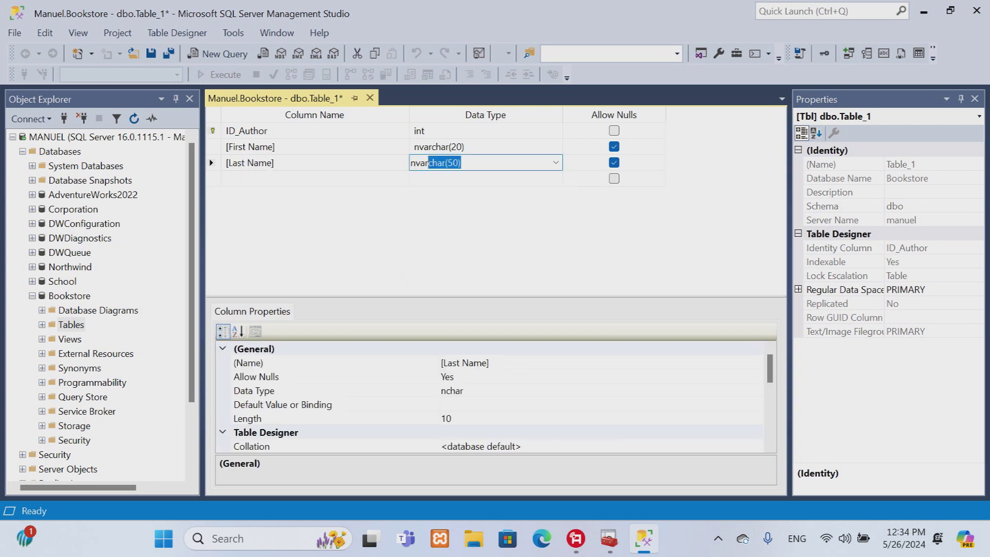
key(End)
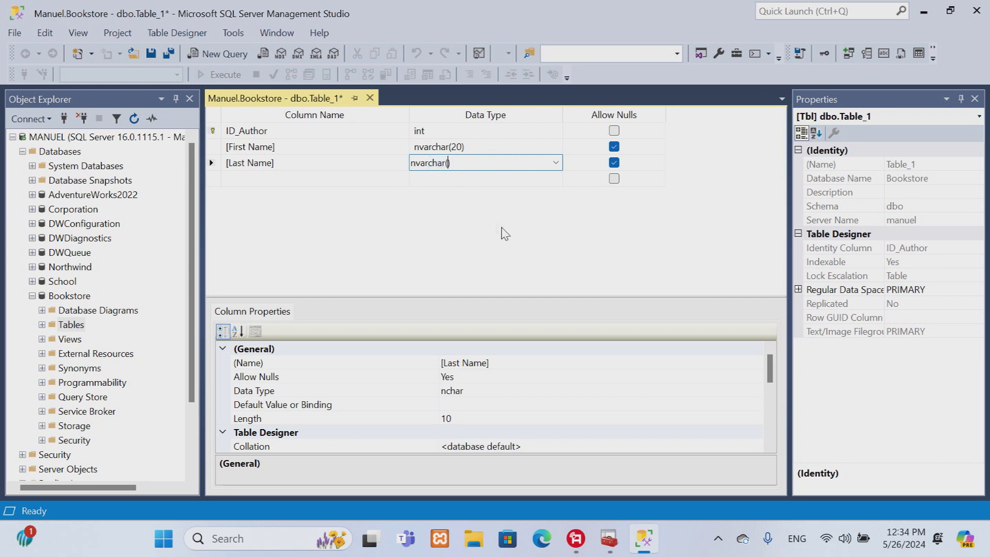
text(25)
key(Return)
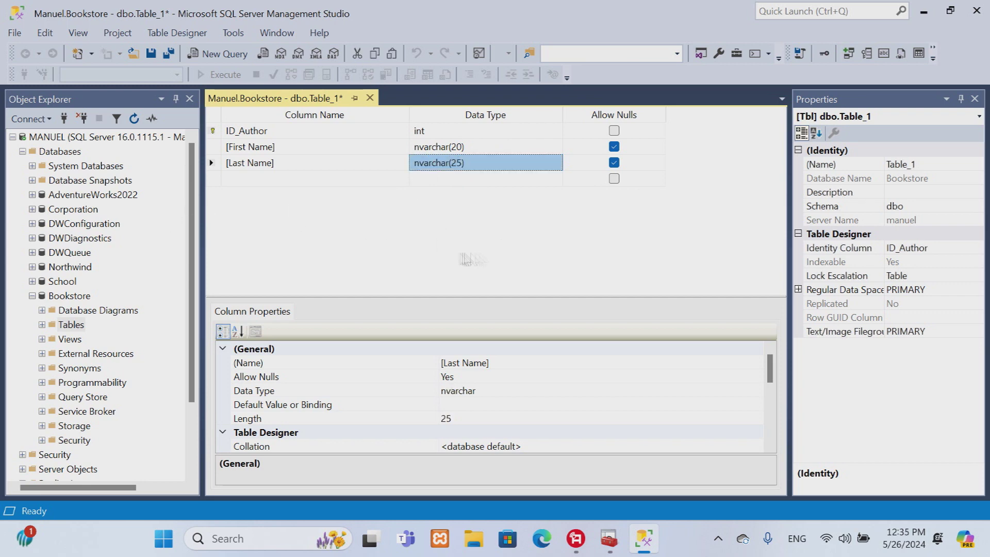
Step: Save the table as Authors and refresh Tables to show dbo.Authors
click(151, 53)
text(Authors)
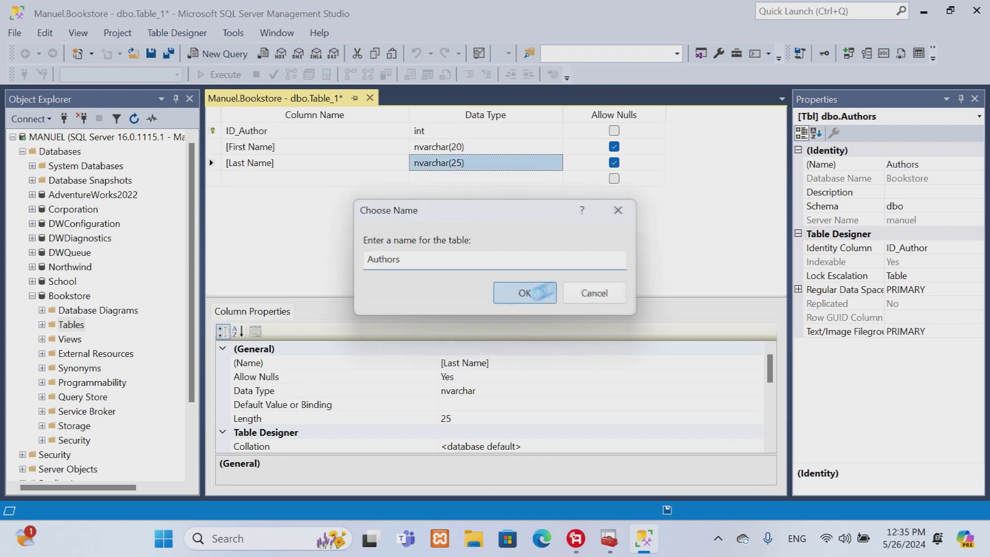
click(539, 295)
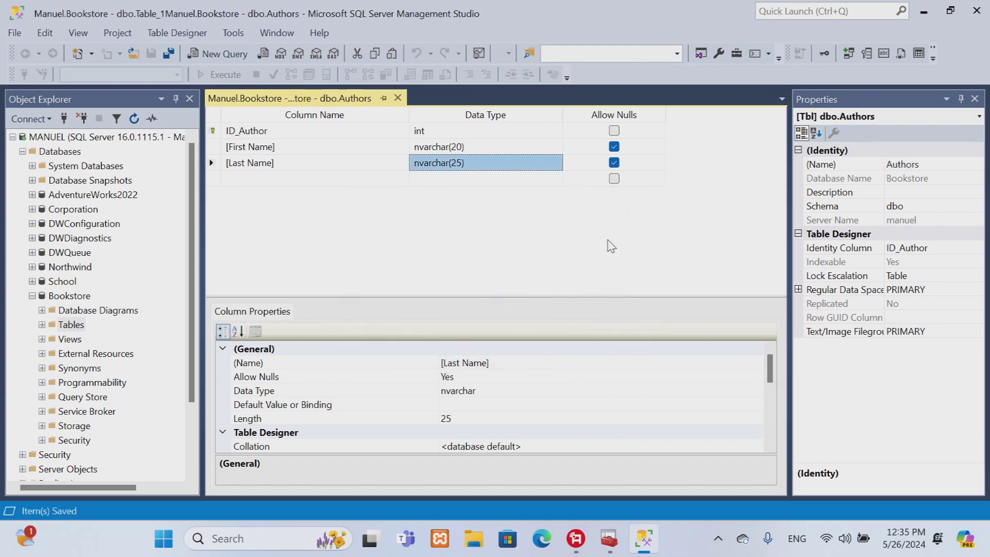
right_click(54, 330)
click(93, 405)
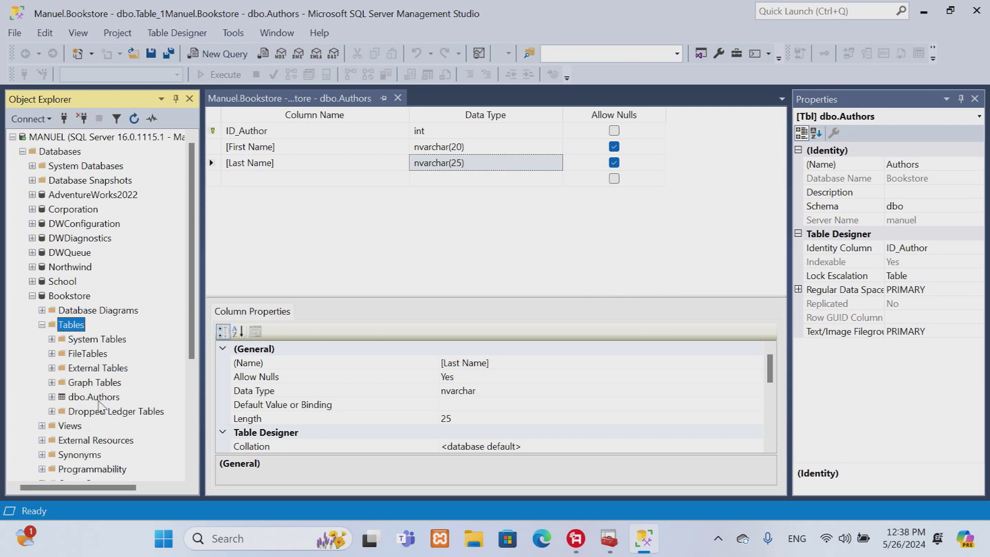
click(99, 403)
Step: In a new table, add columns ID_Book int and Title nvarchar(50)
click(398, 98)
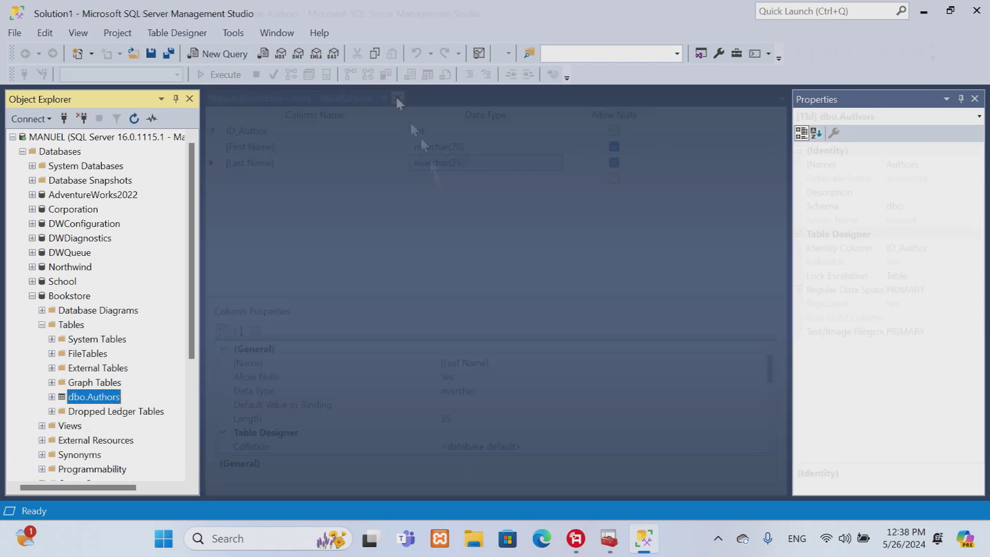
right_click(76, 329)
mouse_move(134, 336)
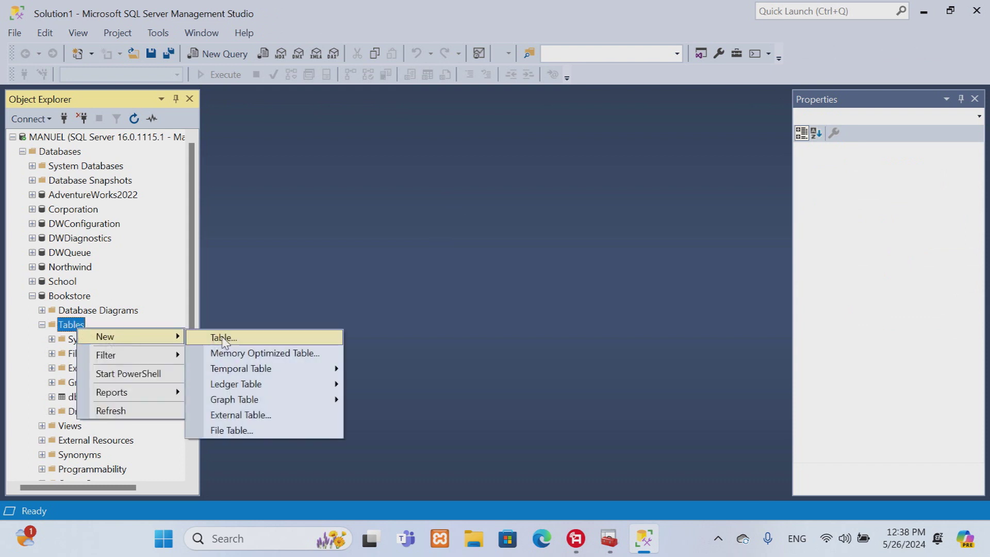
click(225, 339)
text(ID)
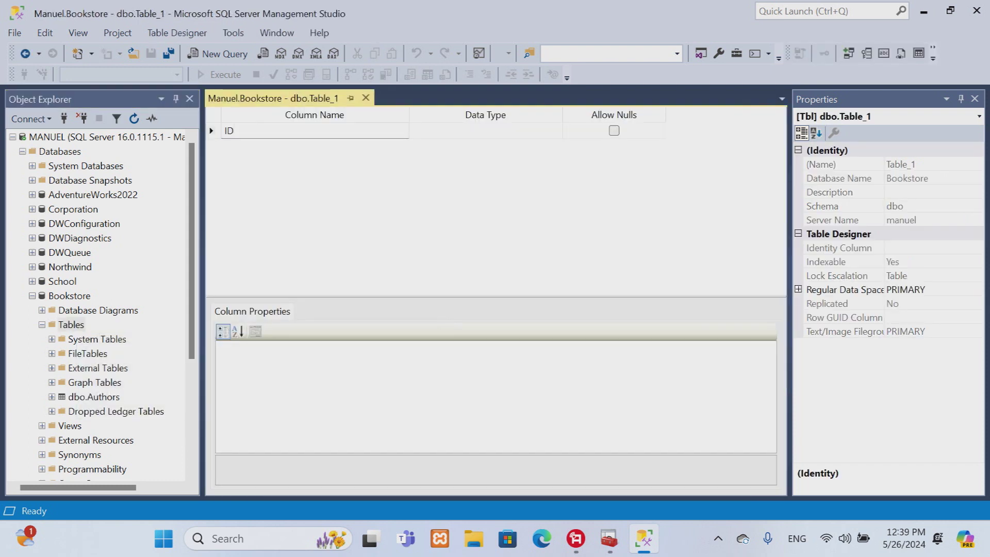
text(?Book)
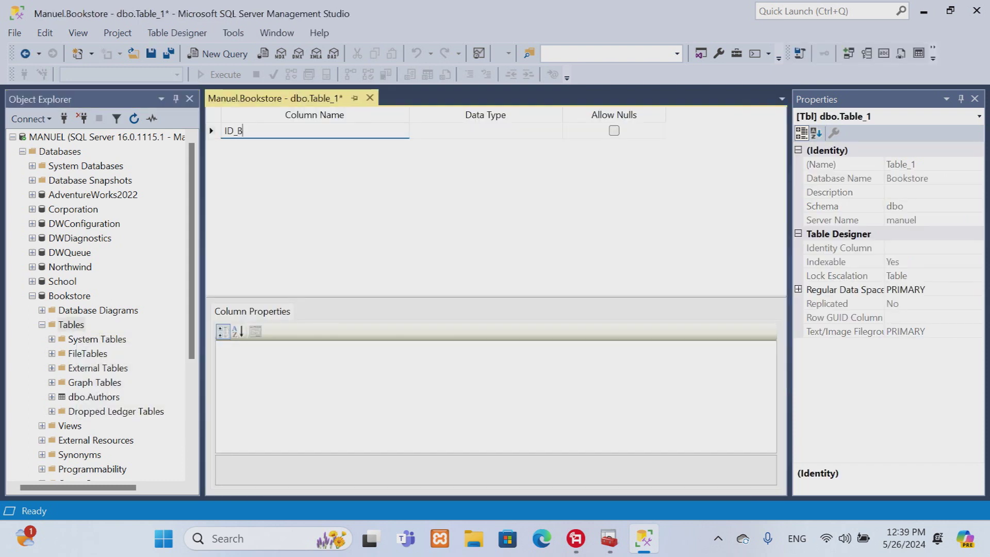
key(Tab)
text(int)
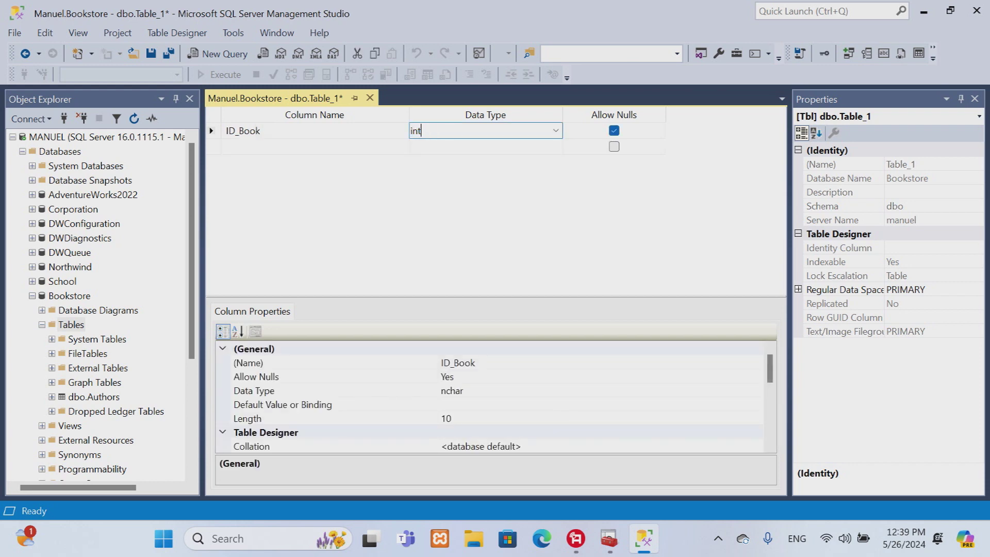
click(286, 147)
text(Ti)
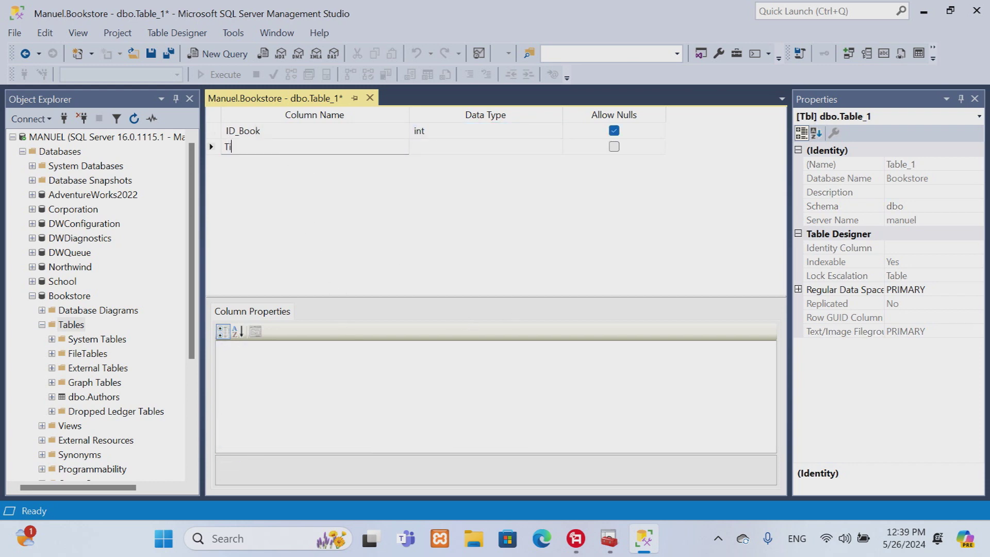
text(tle)
key(Tab)
text(nva)
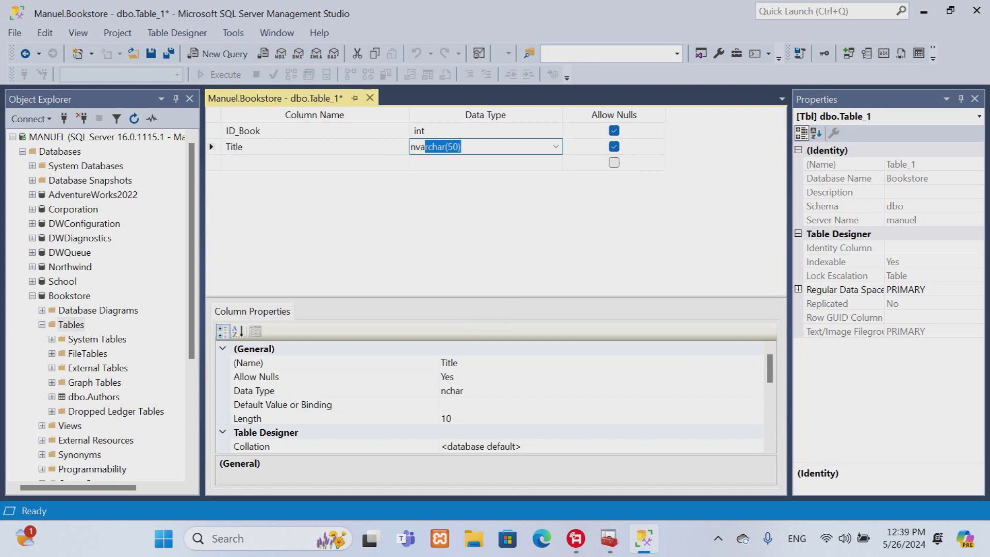
Step: Make ID_Book the primary key and an auto-numbering identity column
right_click(211, 131)
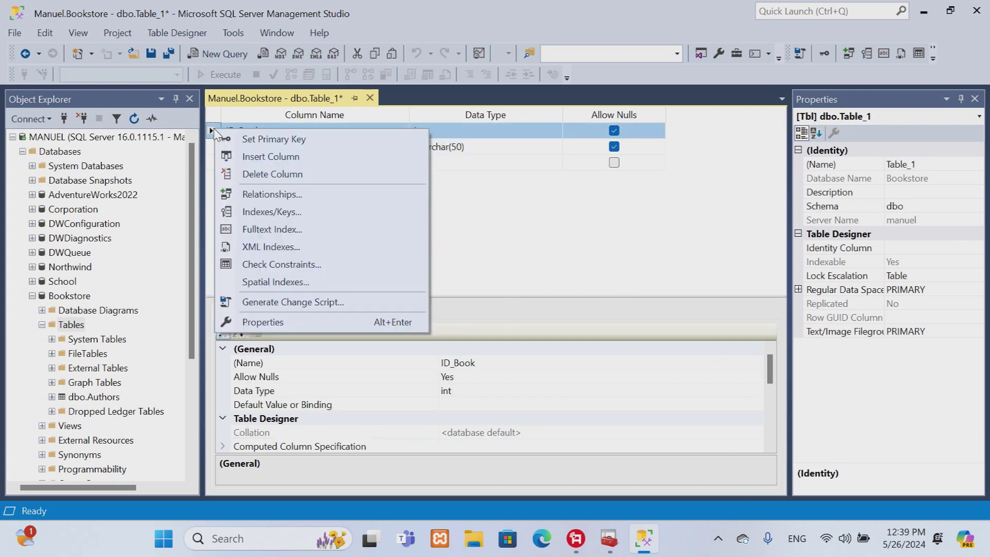
click(263, 138)
drag(770, 370, 779, 411)
double_click(273, 391)
double_click(281, 404)
click(223, 390)
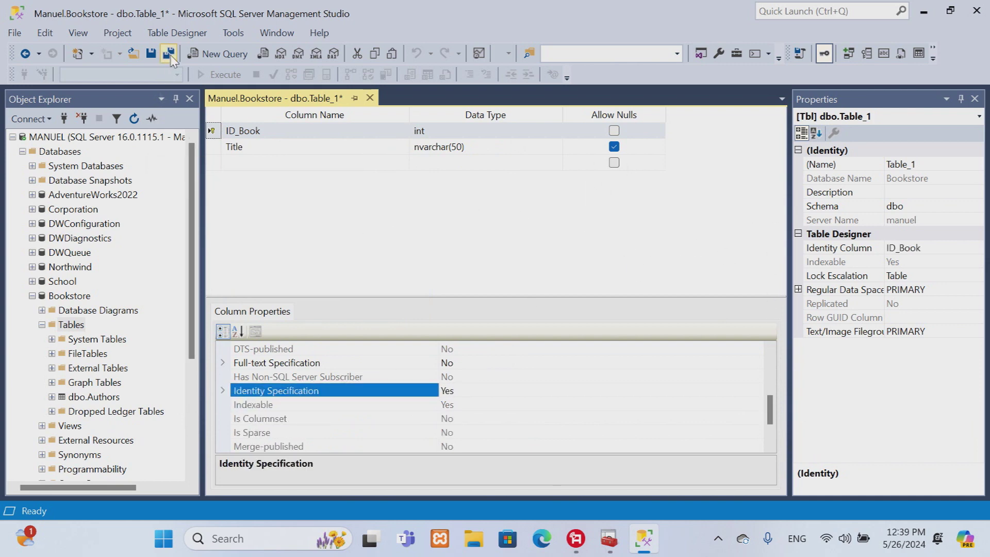
Step: Save the table as Books, refresh the Tables list, and close the designer
click(167, 54)
text(Books)
click(525, 293)
right_click(72, 325)
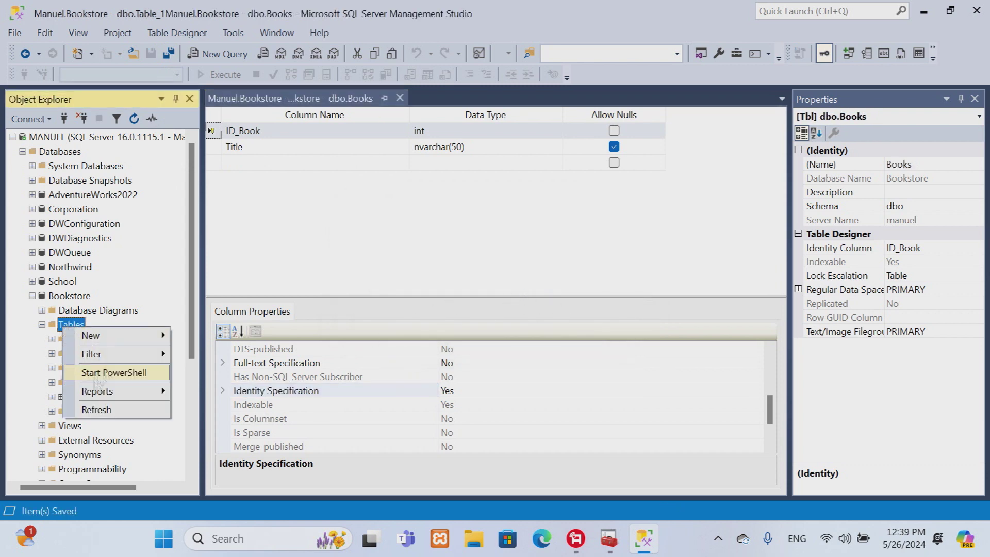
click(96, 409)
click(90, 412)
click(400, 98)
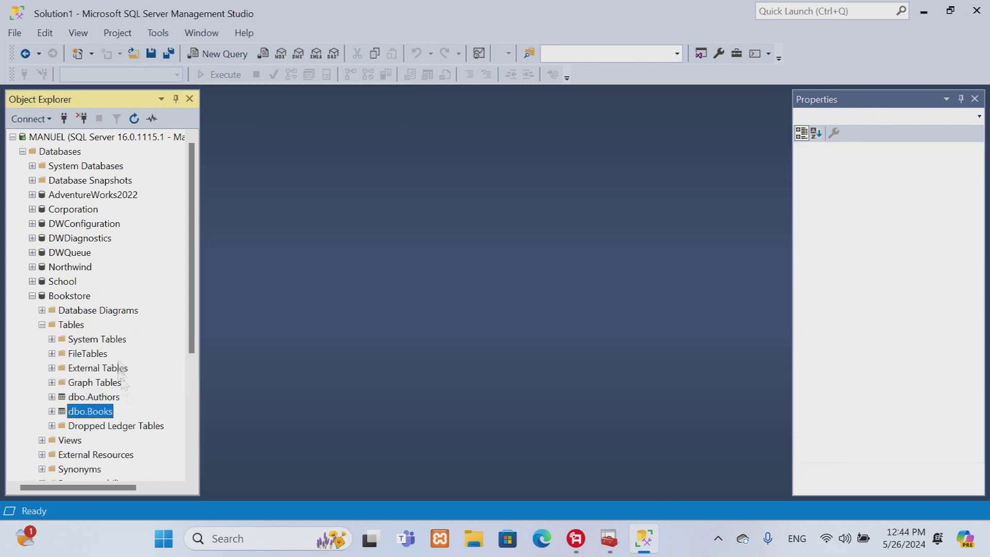
Step: In a new table, add non-null int columns ID_Author and ID_Book
right_click(71, 325)
mouse_move(132, 339)
click(206, 338)
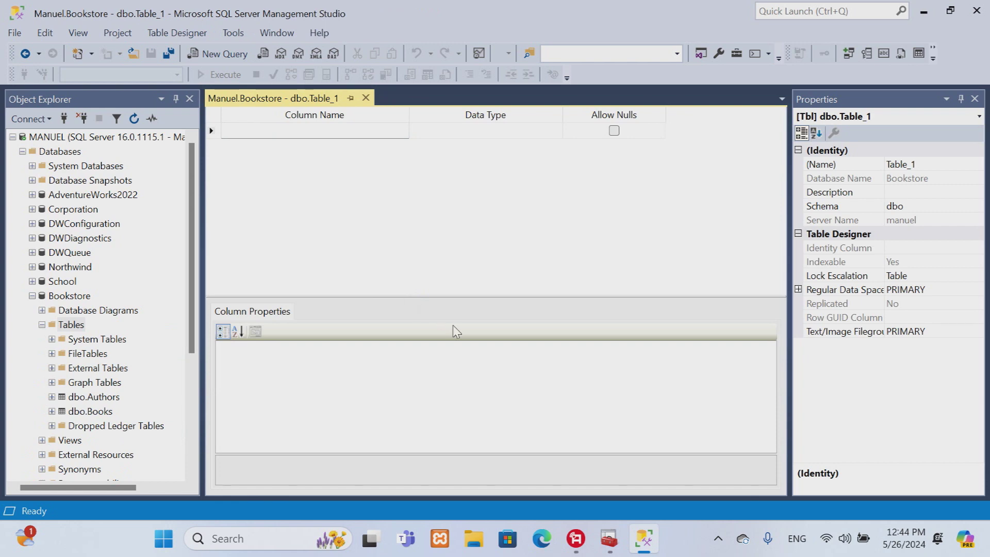
text(U)
key(BackSpace)
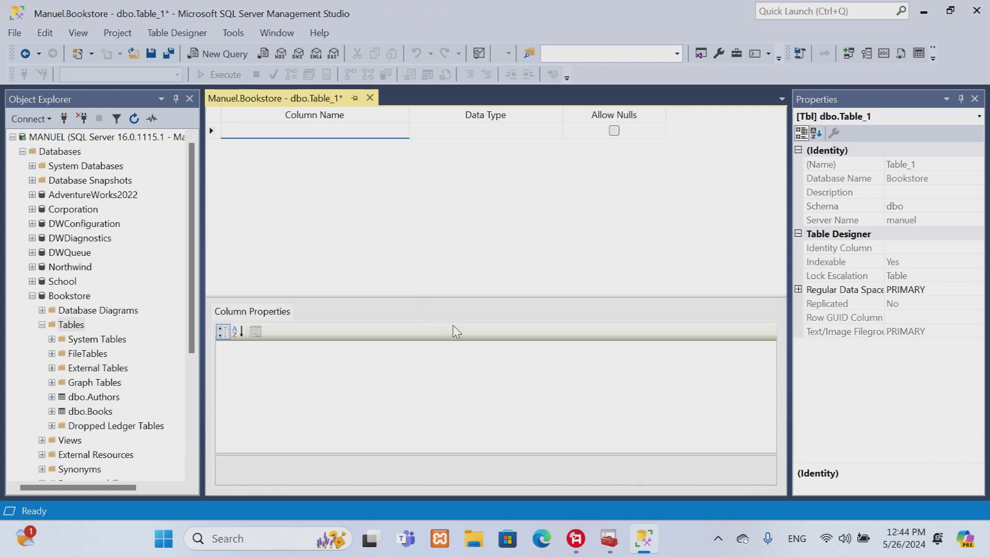
text(ID_Author)
key(Tab)
text(int)
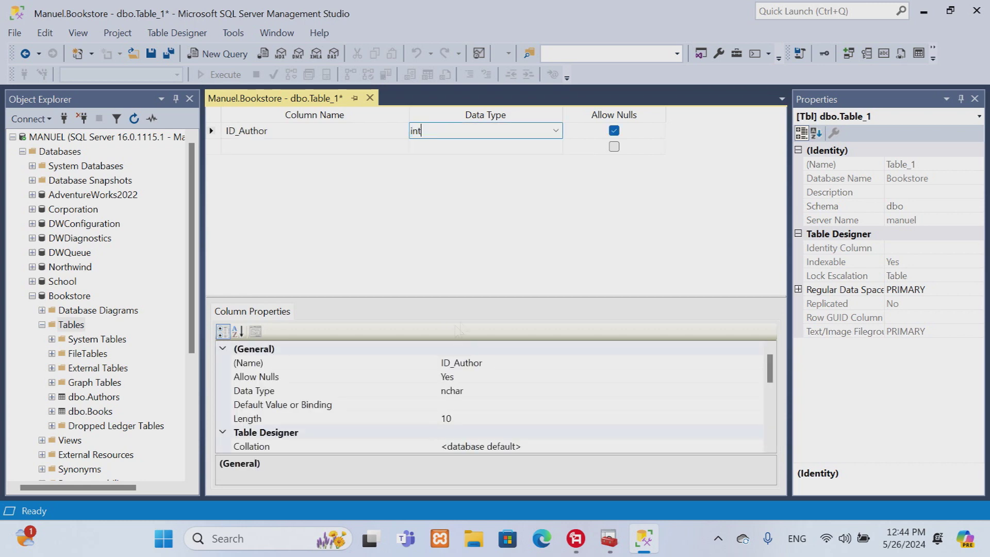
click(614, 131)
click(227, 147)
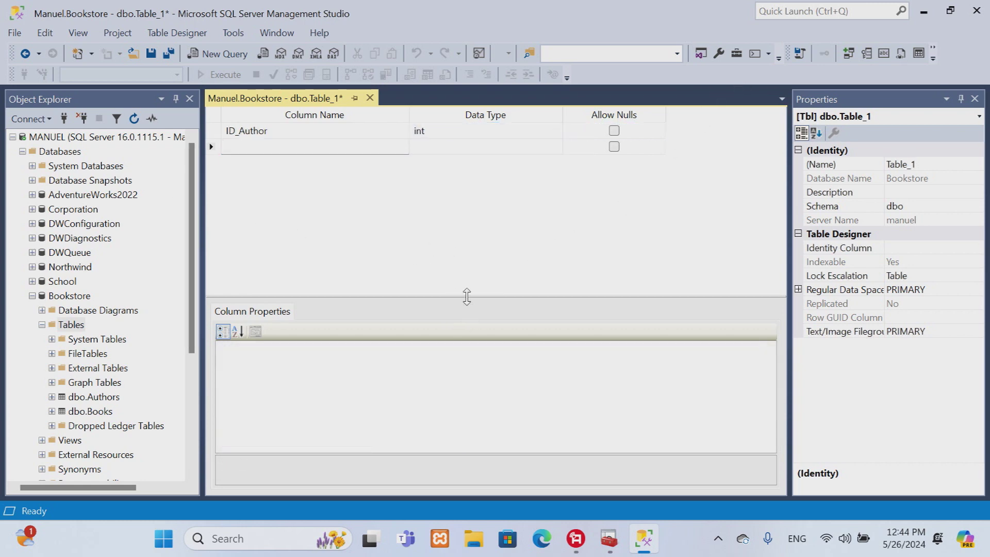
text(ID_)
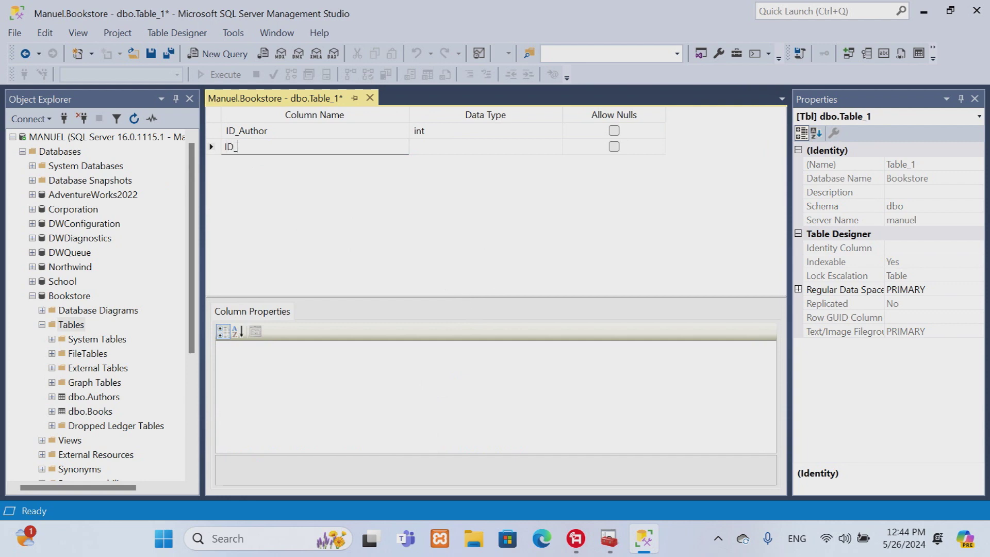
click(436, 150)
text(int)
key(Return)
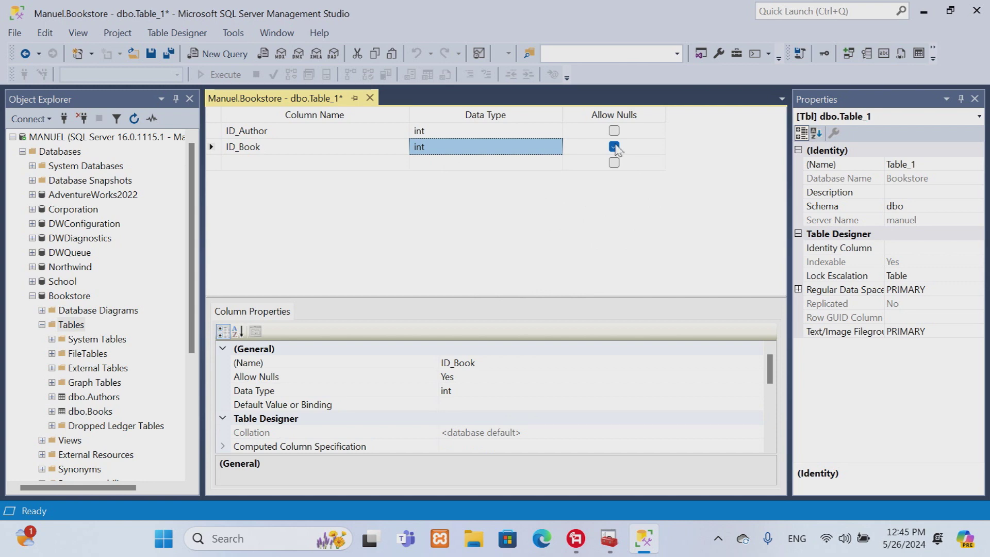
click(614, 147)
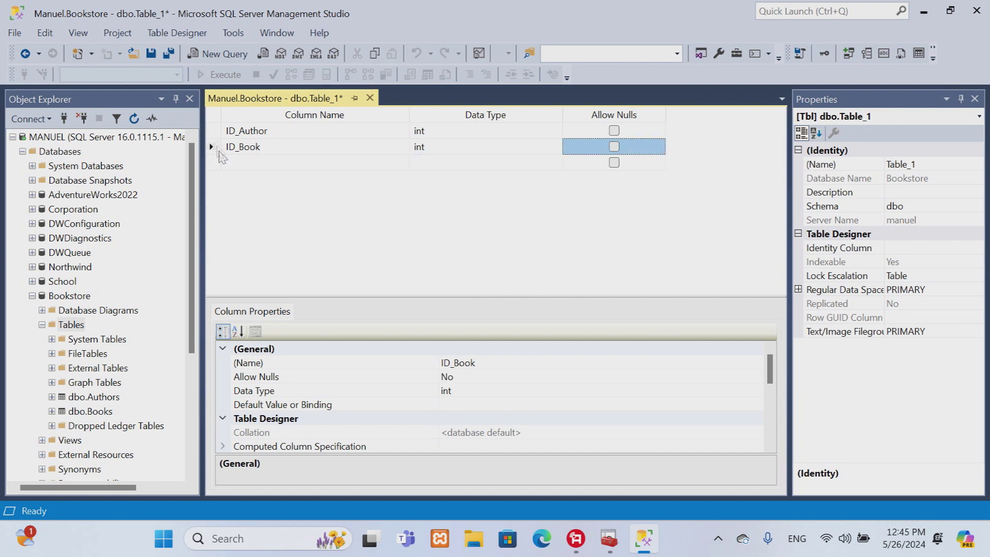
Step: Make ID_Author and ID_Book together a composite primary key
click(215, 135)
shift+click(215, 147)
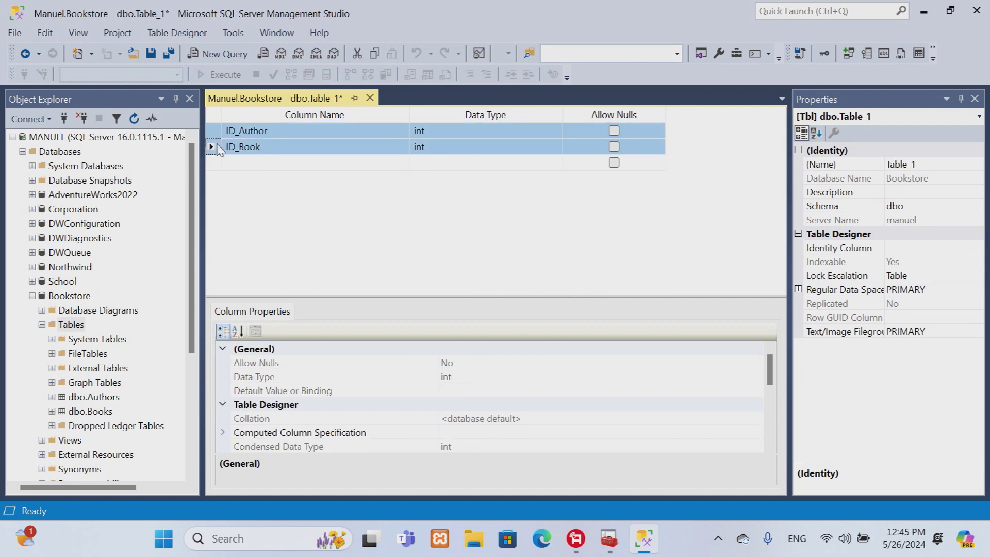
right_click(214, 132)
click(281, 140)
Step: Save the table as AuthorBooks and refresh Tables to show it
click(169, 54)
text(AuthorBooks)
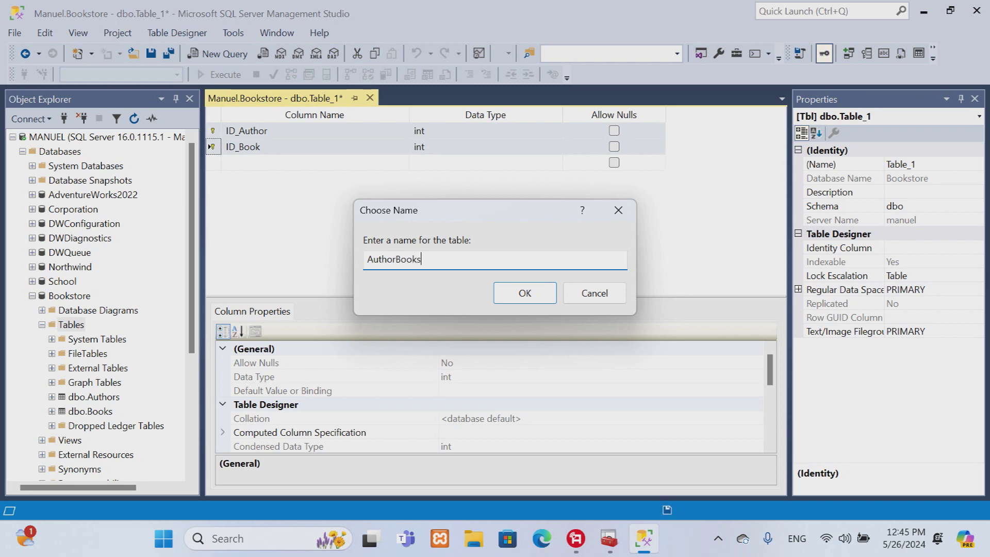
click(551, 298)
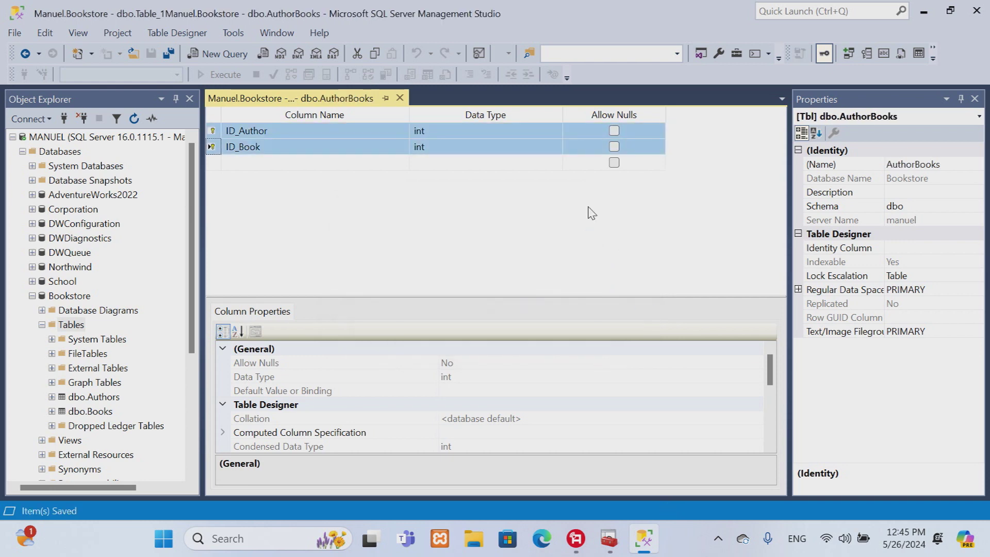
right_click(64, 324)
click(112, 404)
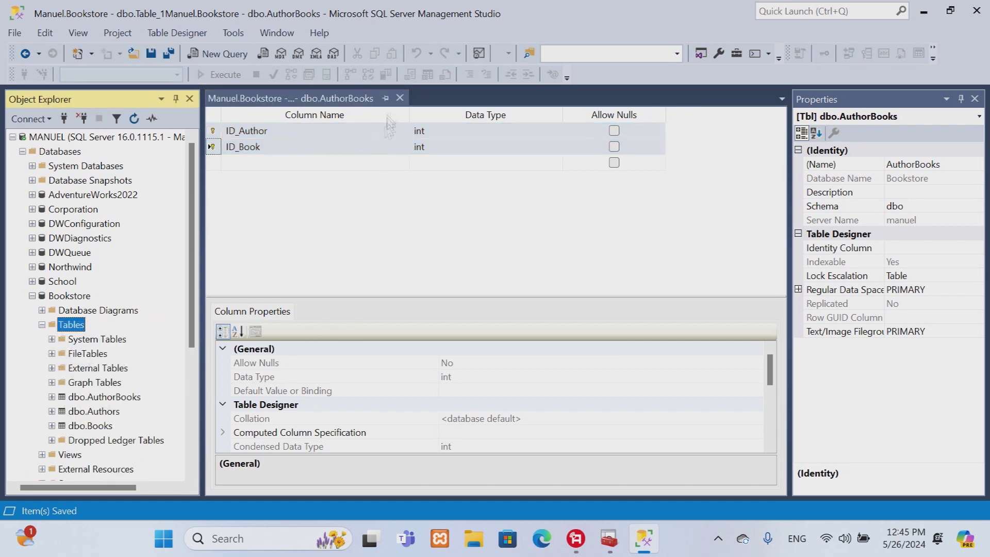
Step: Close the designer, rename dbo.AuthorBooks to dbo.AuthorsBooks, and select dbo.Authors
click(400, 98)
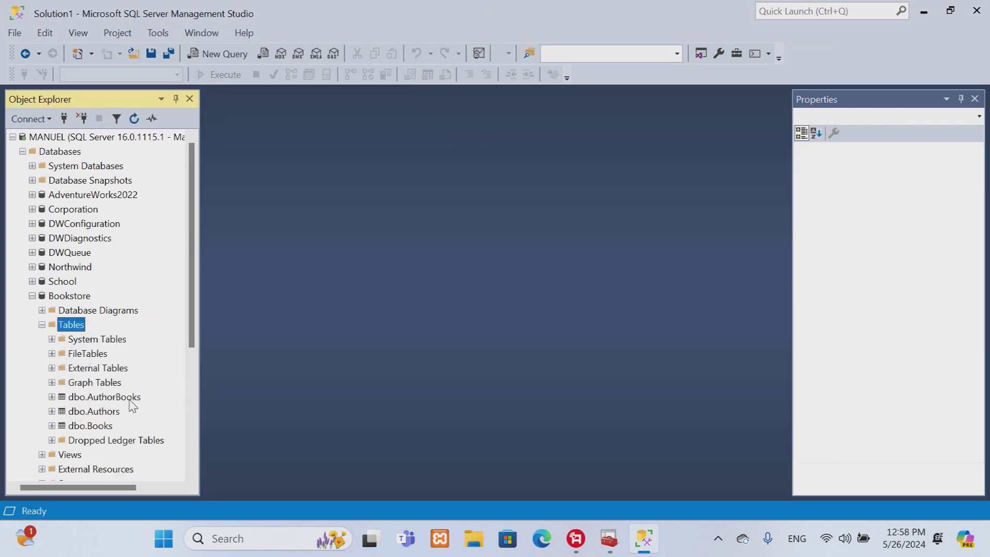
click(130, 398)
right_click(130, 398)
click(155, 461)
key(End)
key(Left)
key(Left)
key(Left)
key(Left)
key(Left)
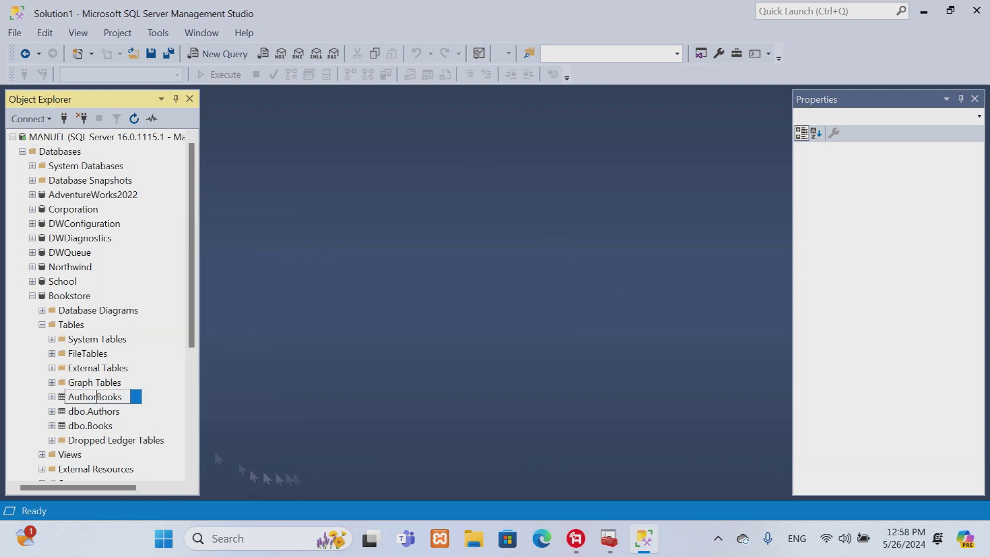
text(s)
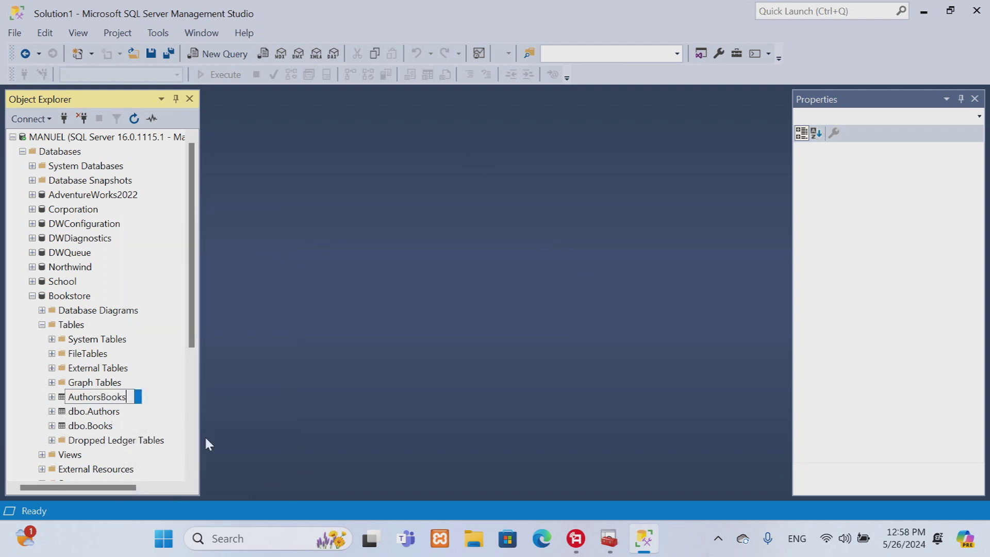
key(Return)
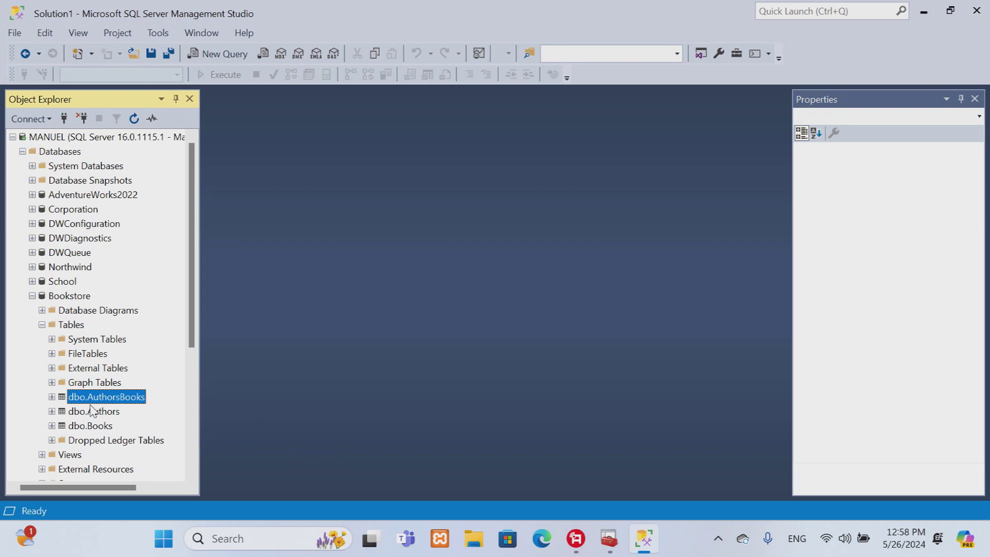
click(83, 412)
right_click(83, 411)
Step: In the dbo.Authors edit grid, enter the first author's first and last name as row 1
click(160, 269)
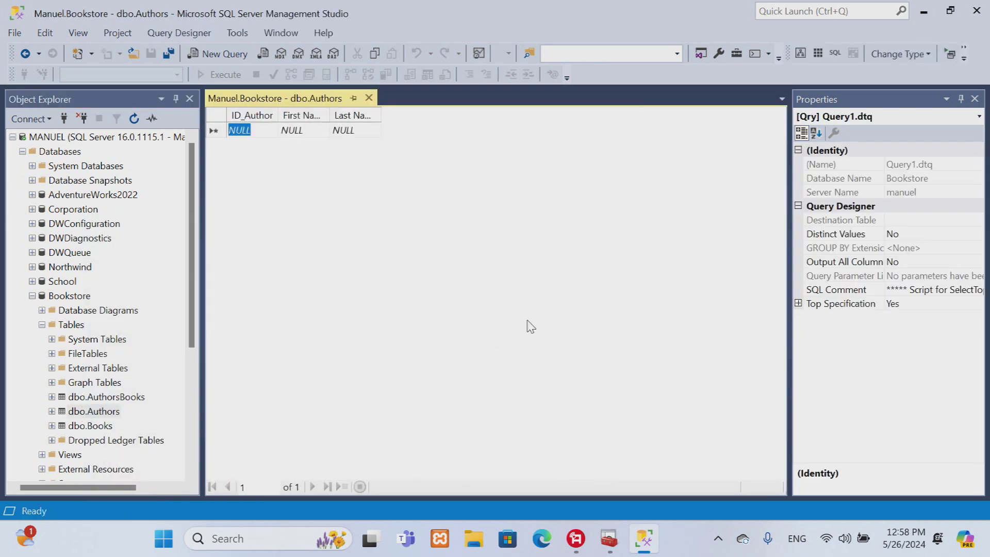
key(Tab)
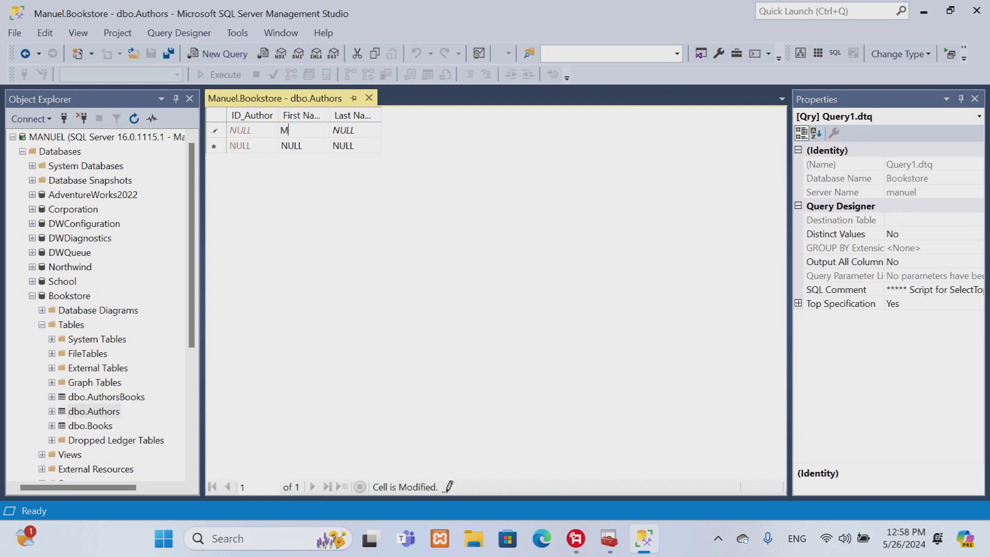
key(Tab)
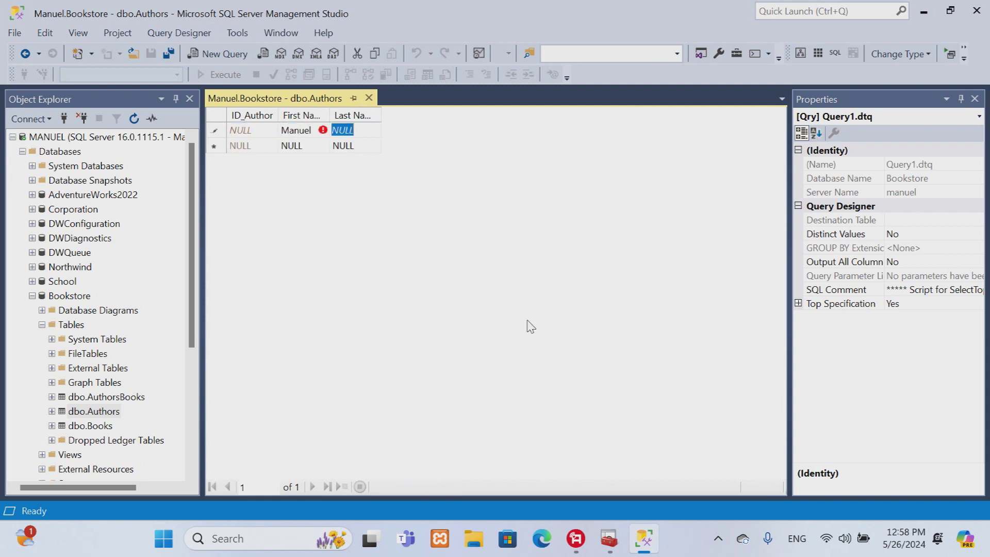
key(Tab)
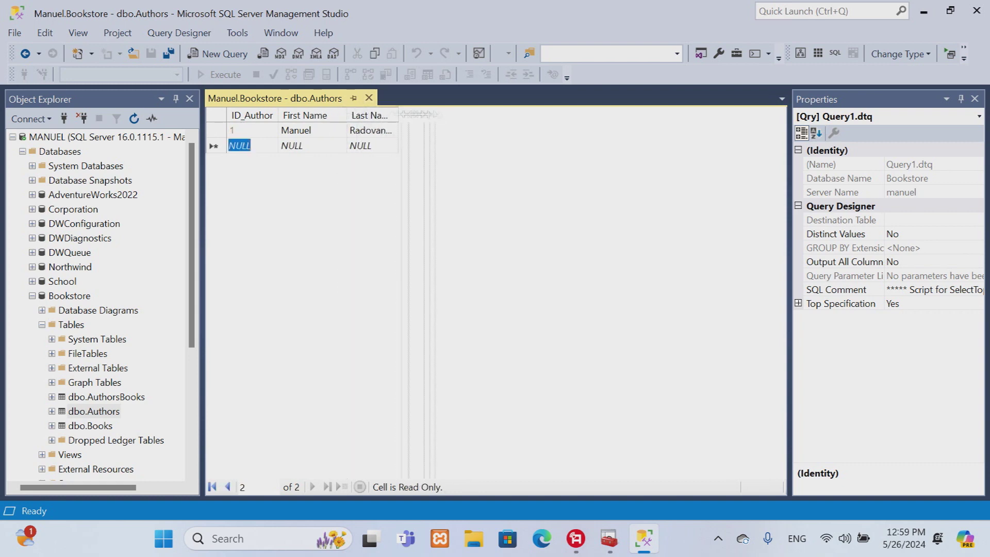
Step: Add a second author's first and last name as row 2, then close dbo.Authors
key(Tab)
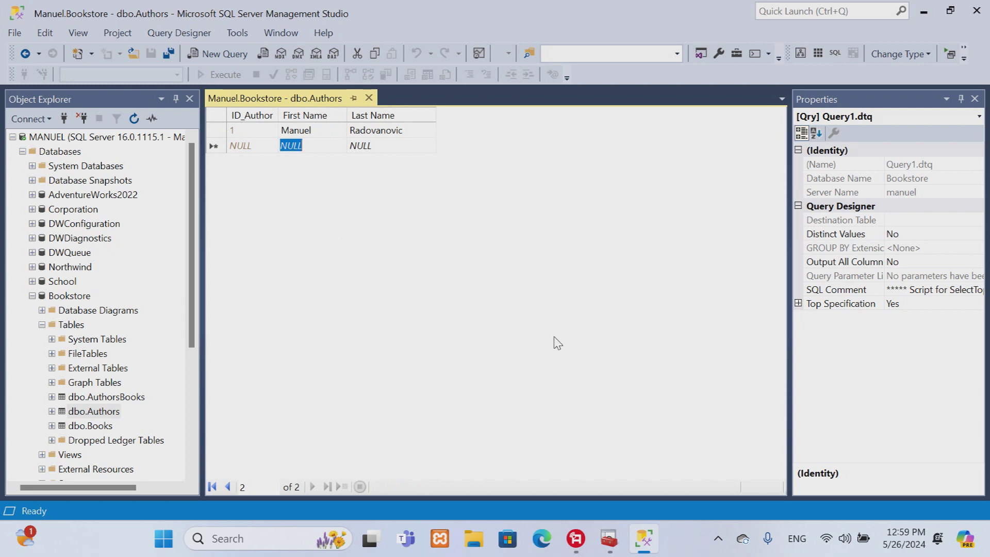
key(Tab)
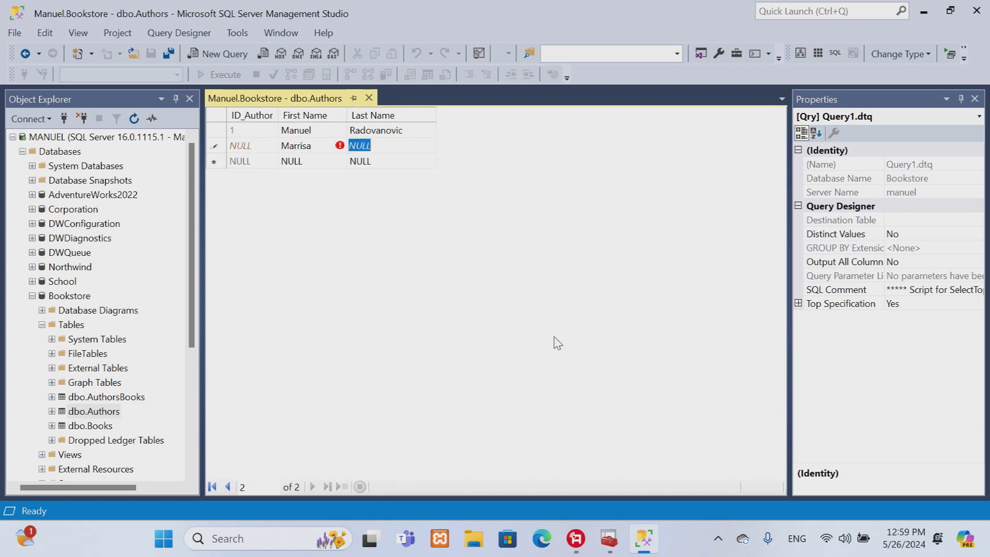
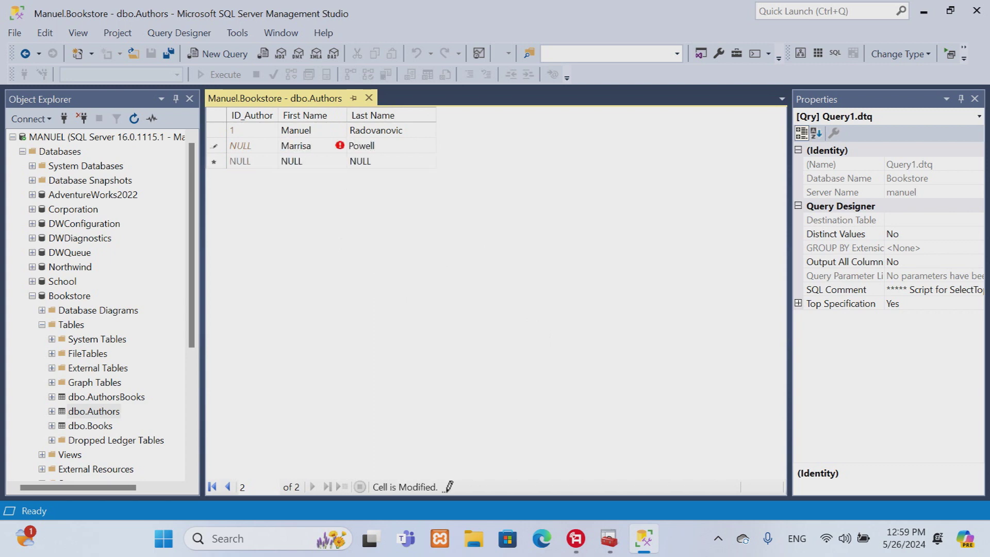
key(Tab)
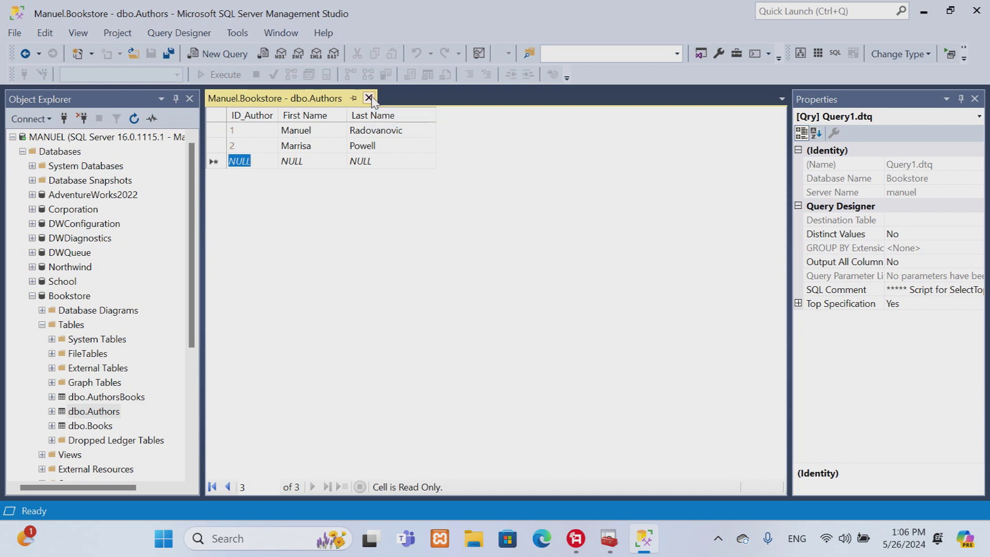
click(369, 98)
Step: Edit the dbo.Books rows, widen Title, and add the book 'C# for Beginners'
right_click(91, 427)
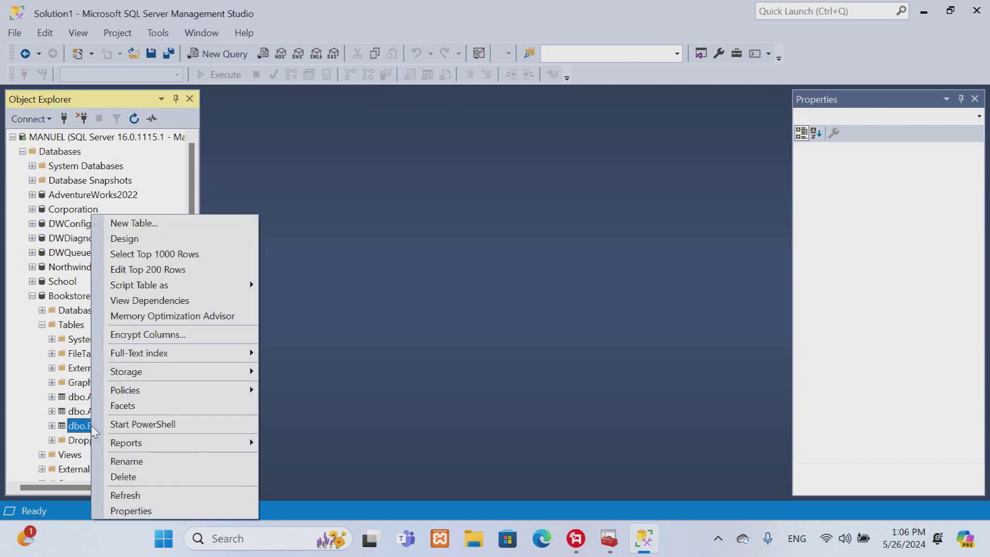
click(199, 269)
drag(331, 117, 411, 116)
click(304, 132)
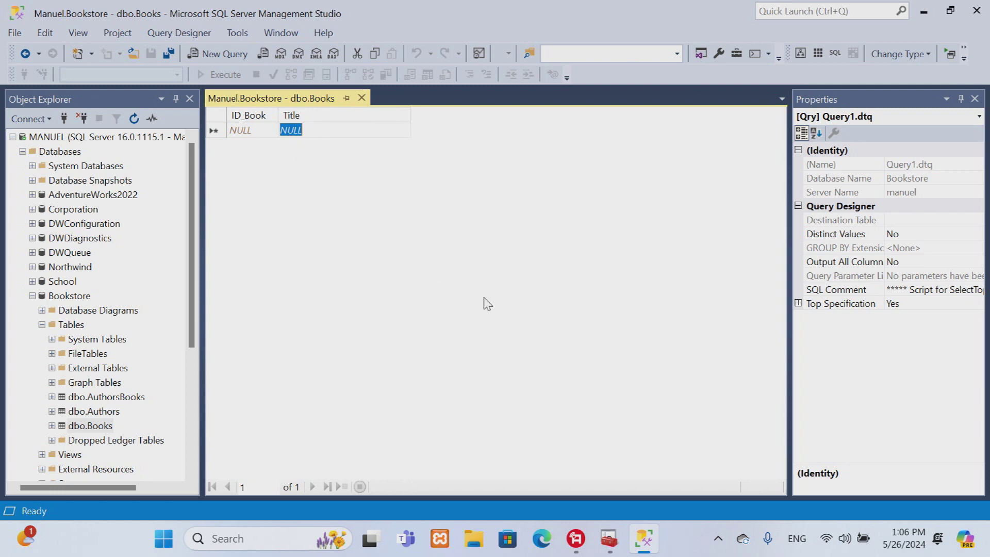
text(C)
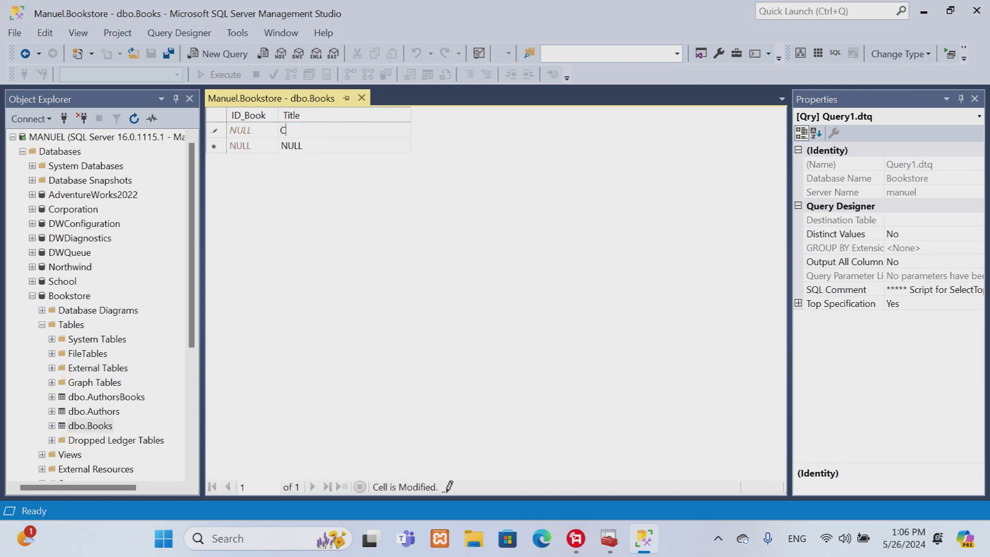
text(# for)
key(Tab)
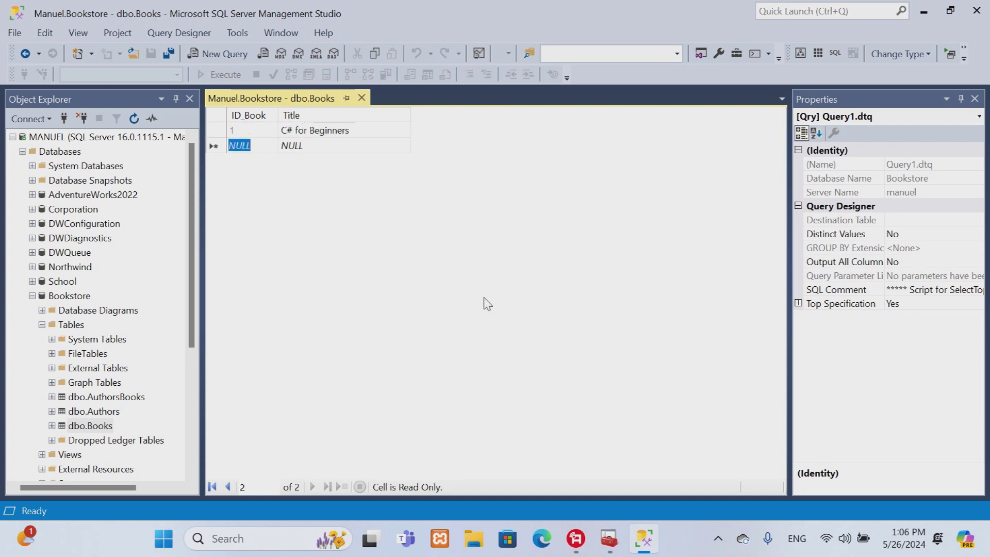
Step: Add the book 'Microsoft SQL 2016 for Beginners', widen Title, and close dbo.Books
key(Tab)
text(M)
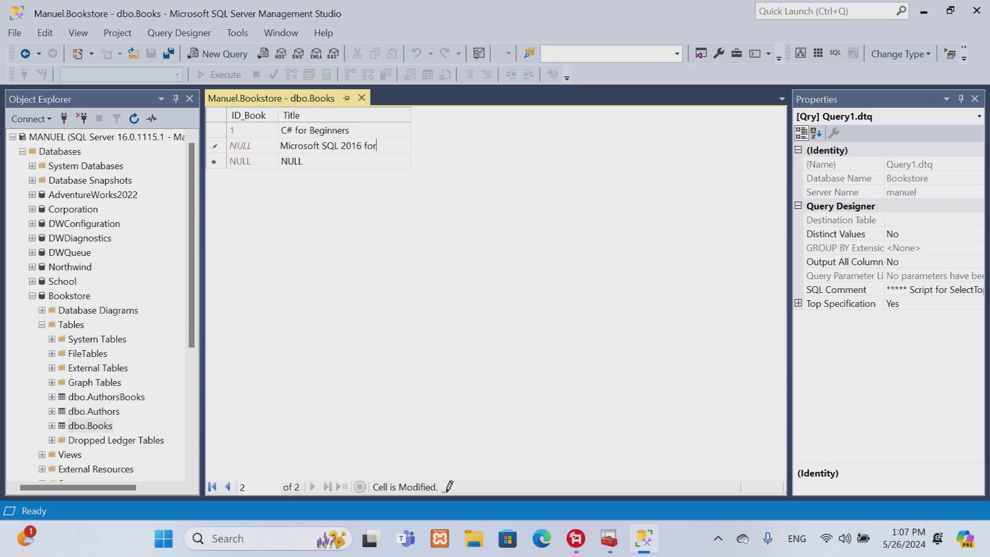
text(ers)
key(Tab)
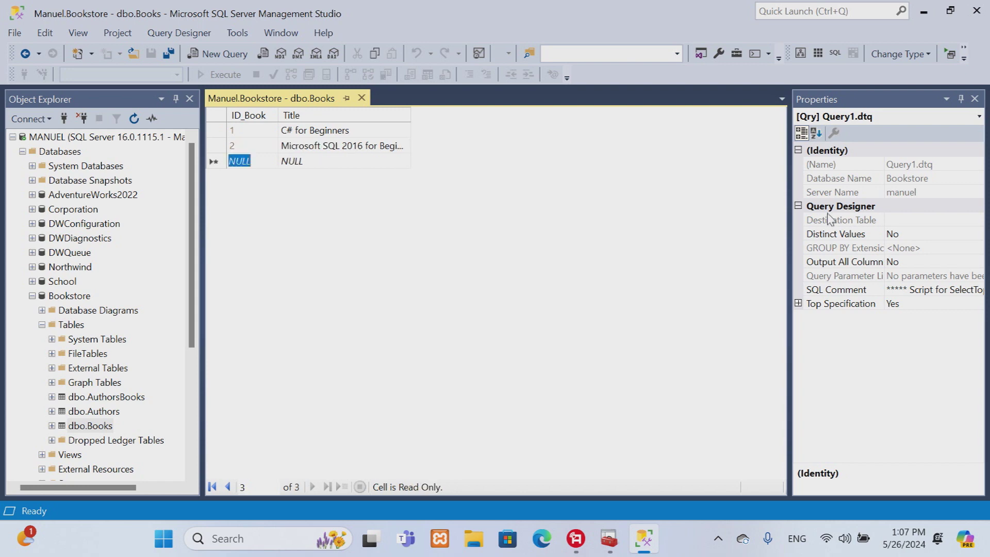
drag(411, 120, 490, 120)
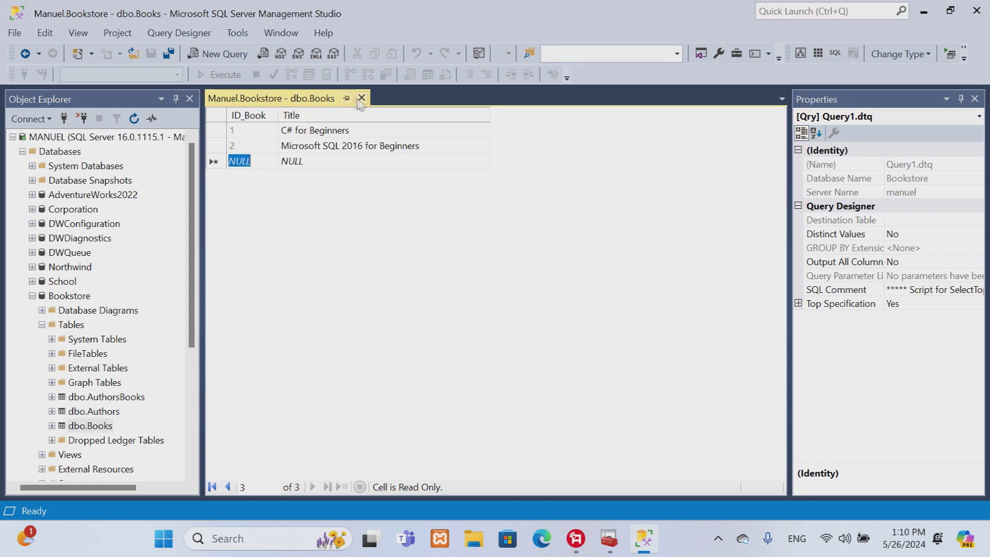
click(361, 98)
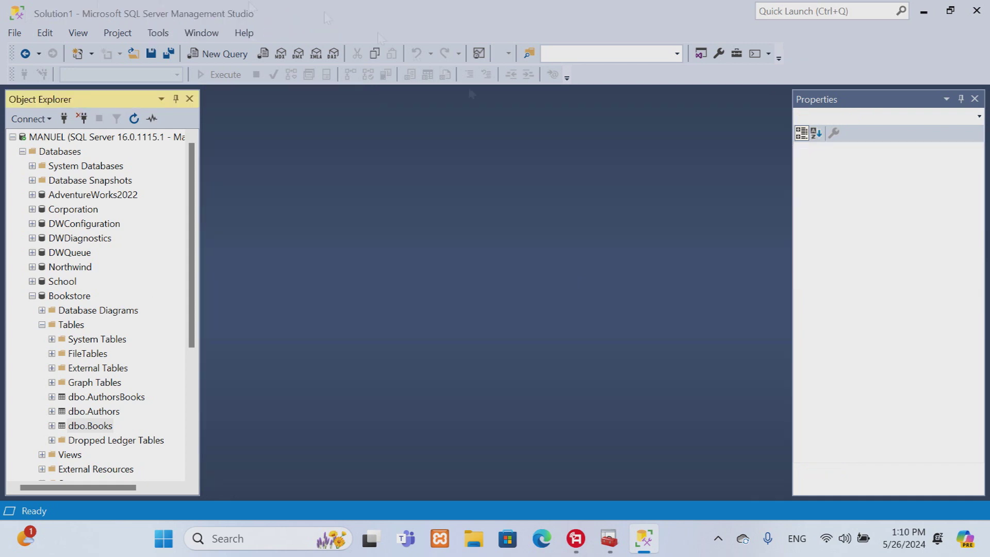
Step: Start a new database diagram and add the Authors, AuthorsBooks and Books tables
right_click(104, 315)
click(188, 321)
click(626, 290)
click(563, 395)
click(567, 397)
click(567, 397)
click(625, 391)
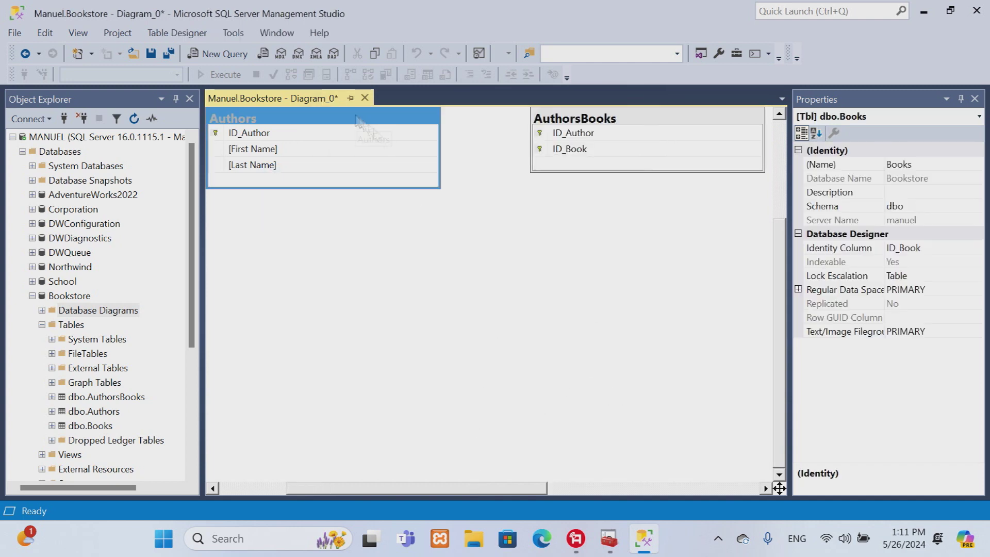
Step: Arrange the three tables on the diagram so AuthorsBooks sits between Authors and Books
drag(376, 135, 450, 183)
drag(714, 115, 684, 290)
scroll(442, 495, right, 5)
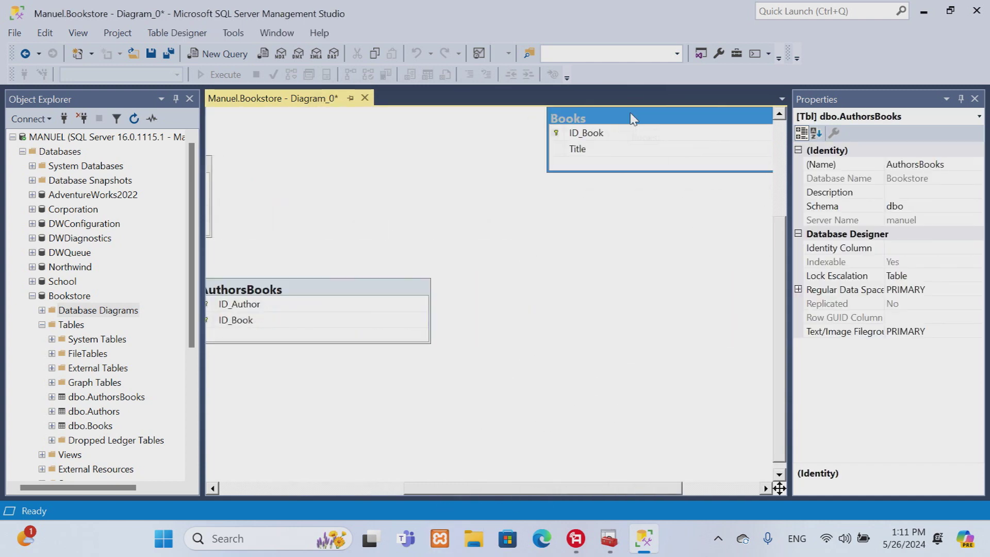
drag(630, 117, 278, 378)
scroll(692, 397, left, 5)
drag(692, 398, 400, 341)
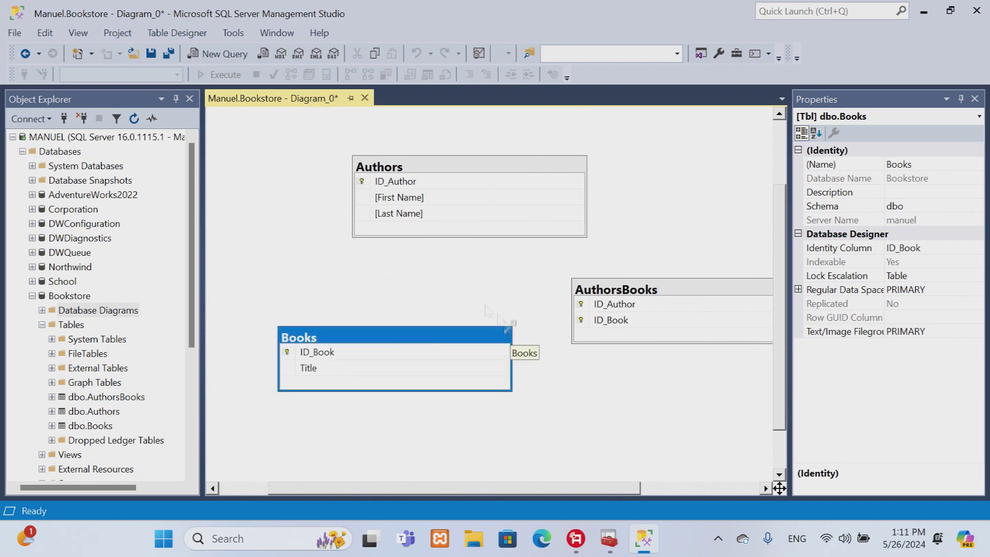
Step: Link Authors.ID_Author and Books.ID_Book to the matching AuthorsBooks columns as relationships
click(360, 181)
drag(361, 181, 584, 307)
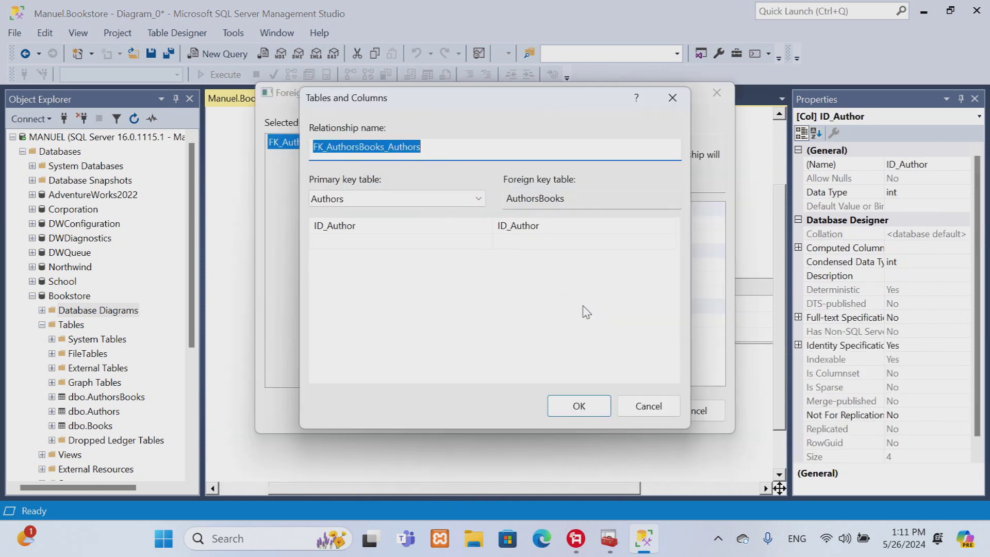
click(581, 409)
click(623, 409)
mouse_move(314, 352)
mouse_down()
mouse_move(567, 482)
mouse_move(590, 283)
mouse_up()
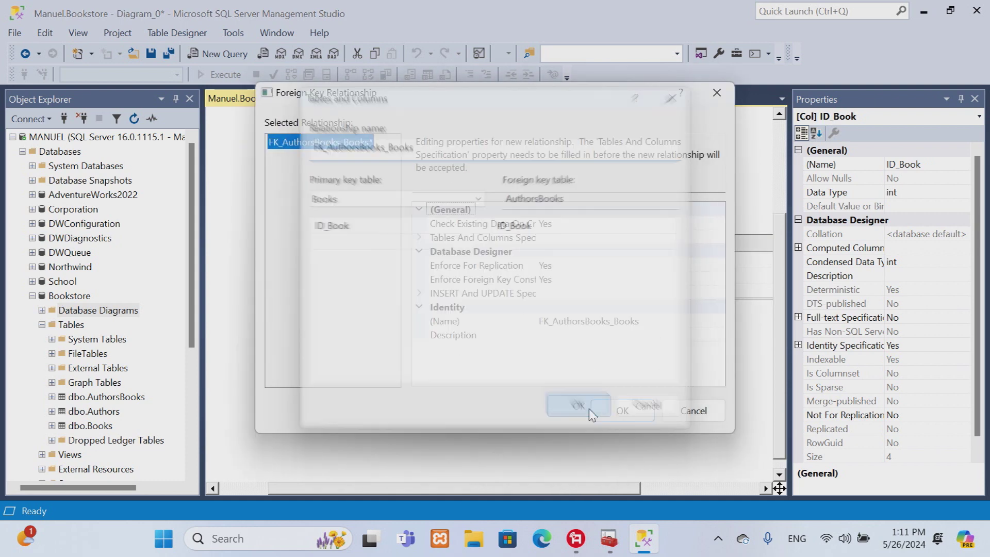
click(588, 410)
click(624, 410)
Step: Save the diagram as Diagram1, accepting the table changes, and close it
click(169, 53)
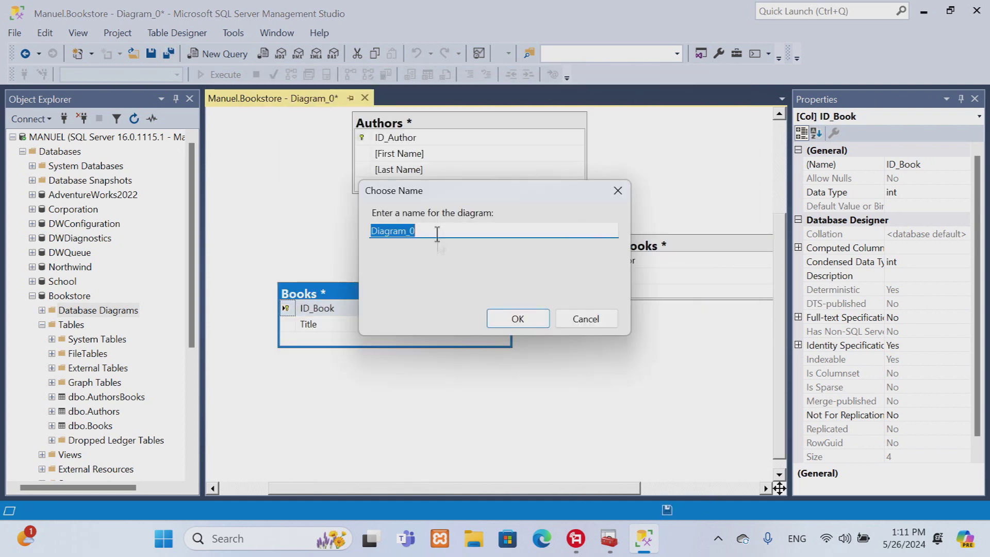
key(BackSpace)
key(BackSpace)
text(1)
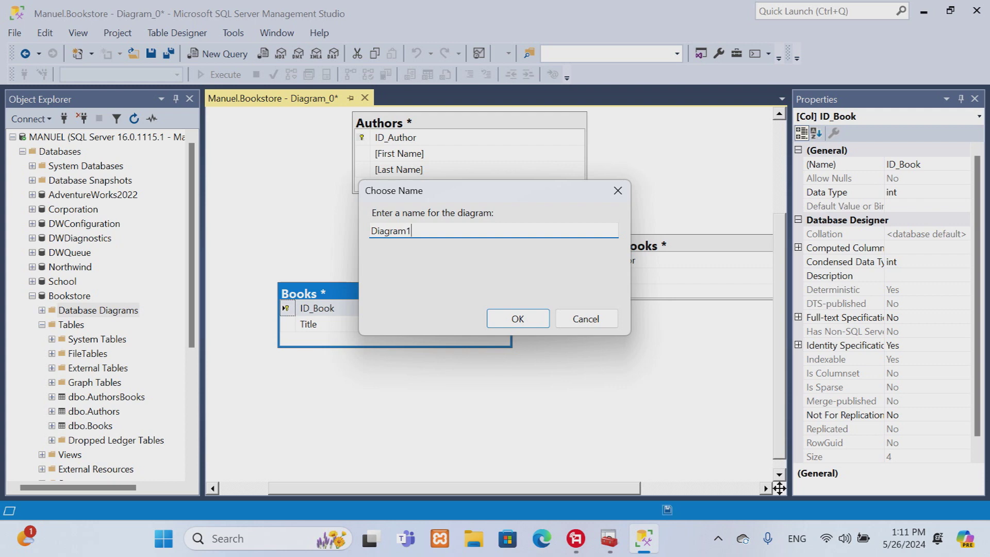
click(518, 318)
click(473, 414)
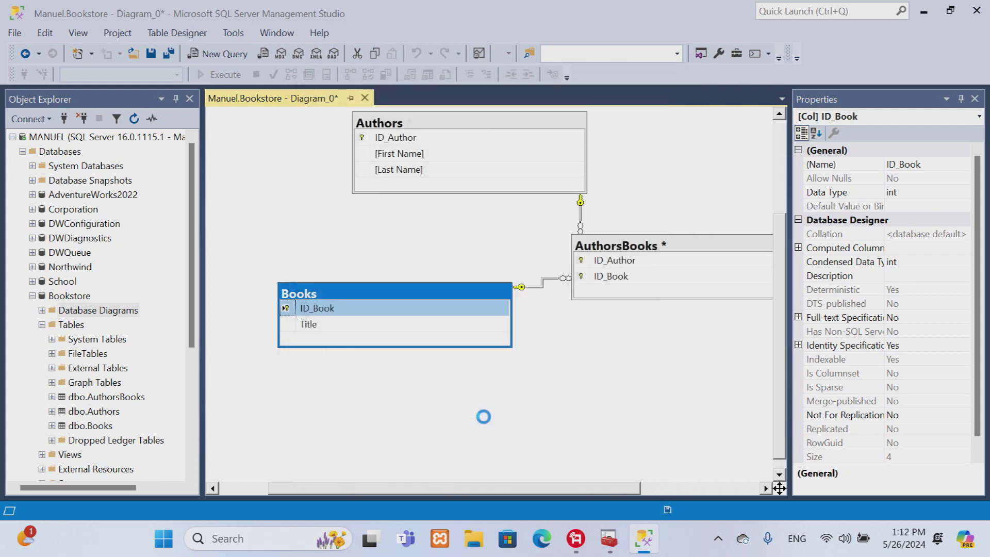
click(394, 98)
click(98, 396)
Step: Open dbo.AuthorsBooks for editing and enter the author–book pairs 1–1 and 1–2
right_click(98, 396)
click(188, 268)
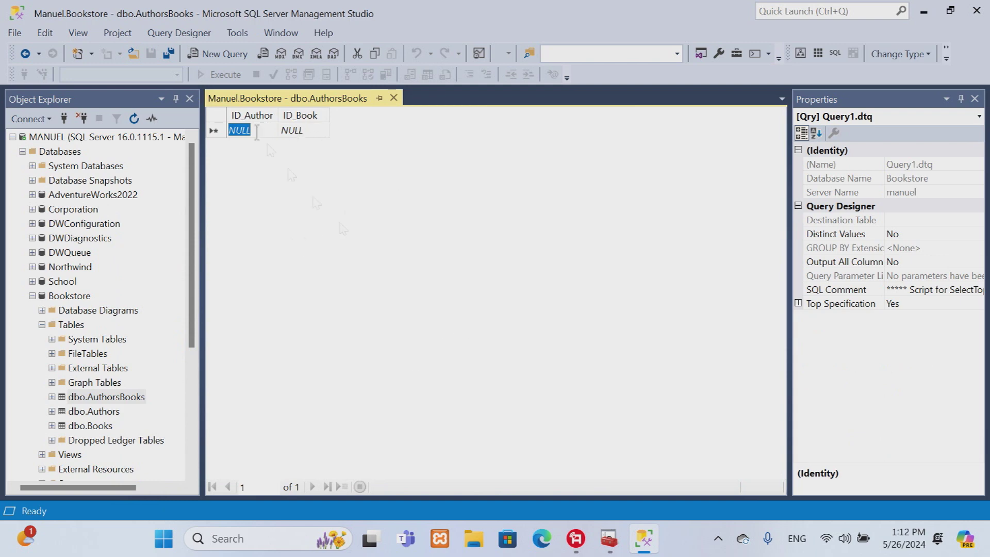
text(1)
key(Tab)
text(1)
key(Tab)
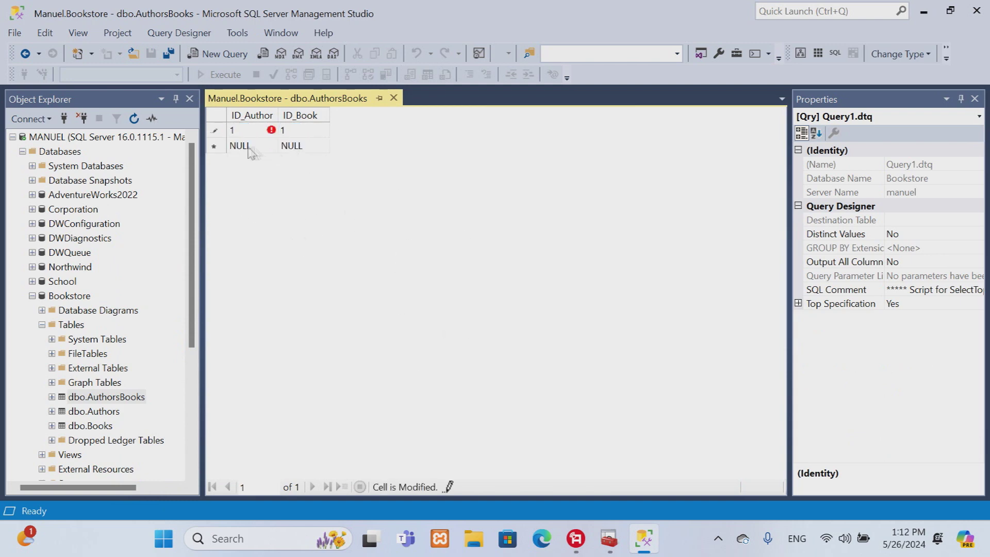
text(1)
key(Tab)
text(2)
key(Tab)
Step: Enter the third pair 2–2, dismissing the missing-value error along the way
text(2)
key(Return)
click(537, 384)
text(2)
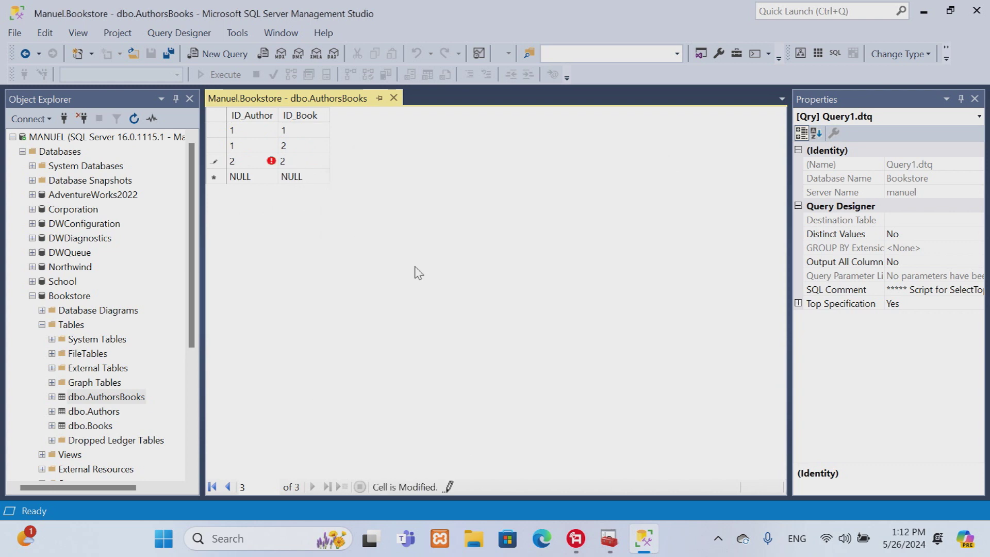
key(Return)
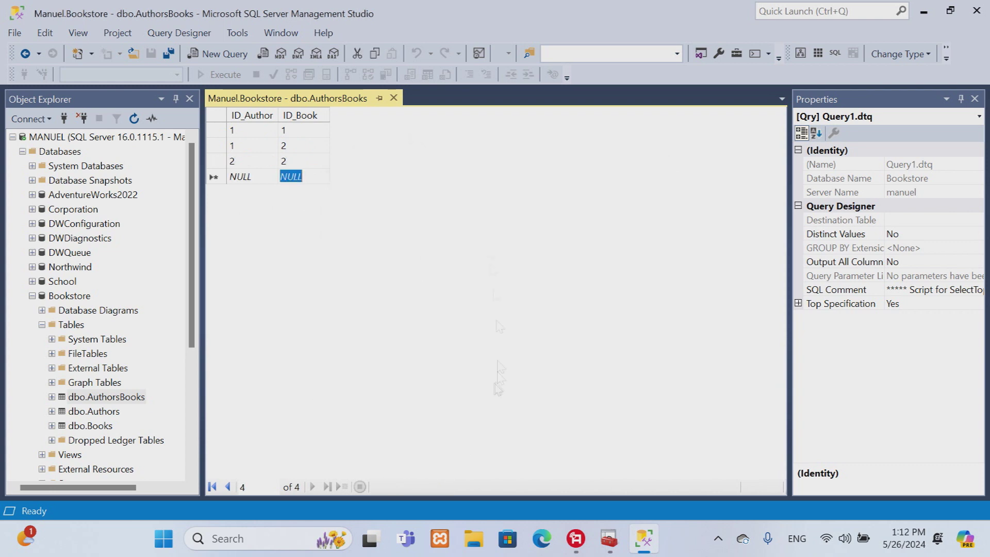
Step: Close the table and Management Studio, then open and dismiss the SQL Server (MSSQLSERVER) service menu
click(393, 98)
click(976, 10)
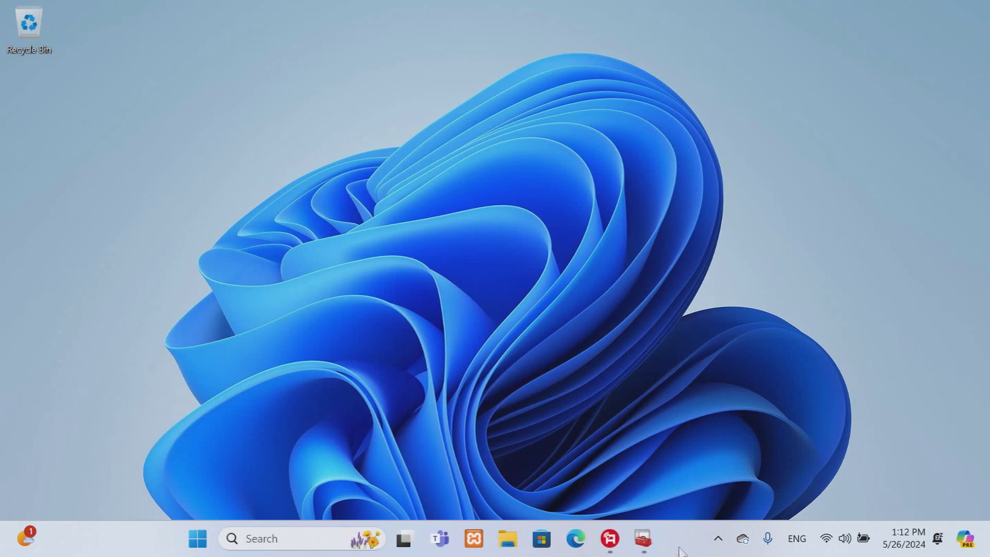
click(643, 538)
right_click(286, 131)
key(Escape)
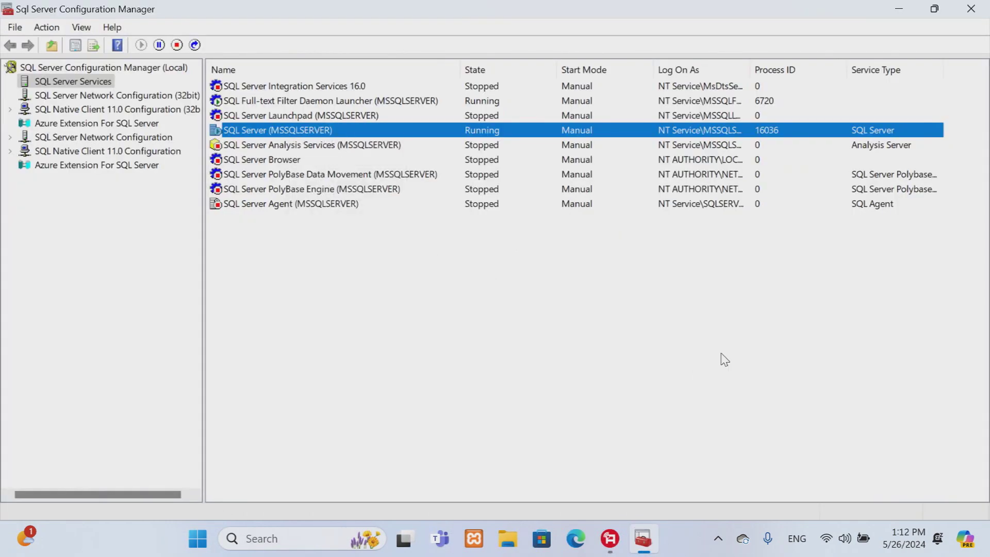